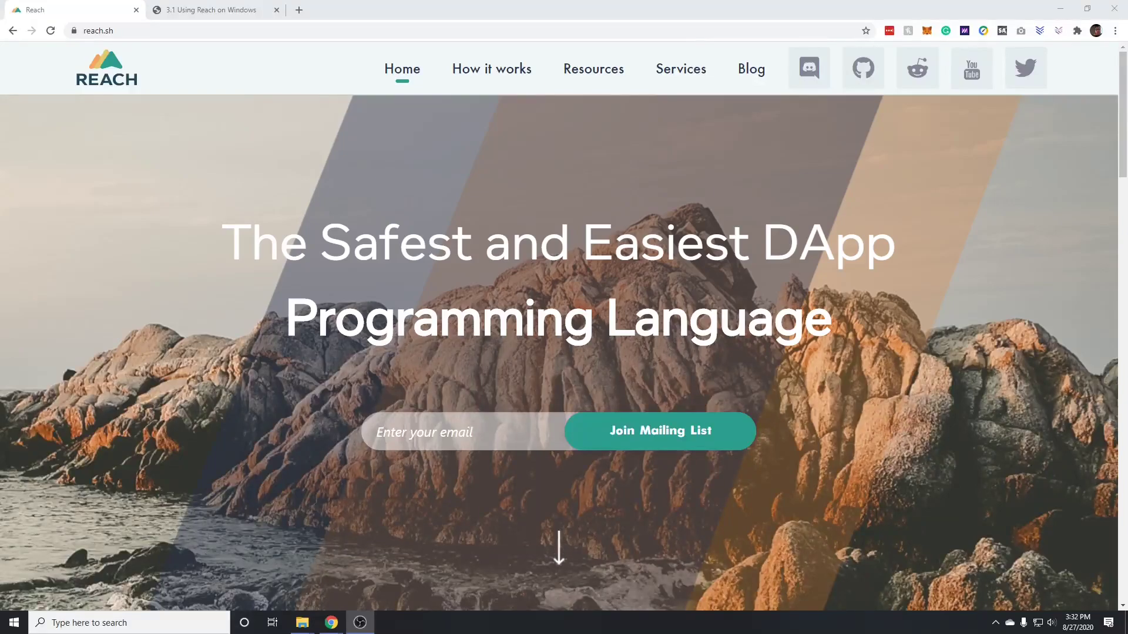
# Switch to Chrome and open the '3.1 Using Reach on Windows' guide tab.
pyautogui.hotkey('alt', 'Tab')
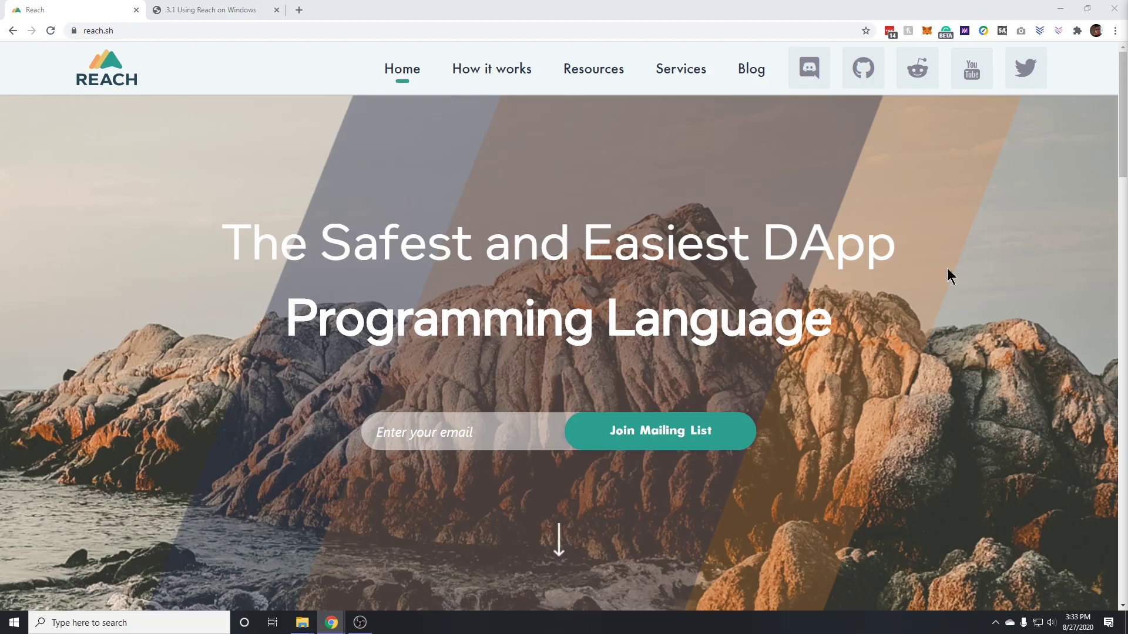
pyautogui.click(200, 14)
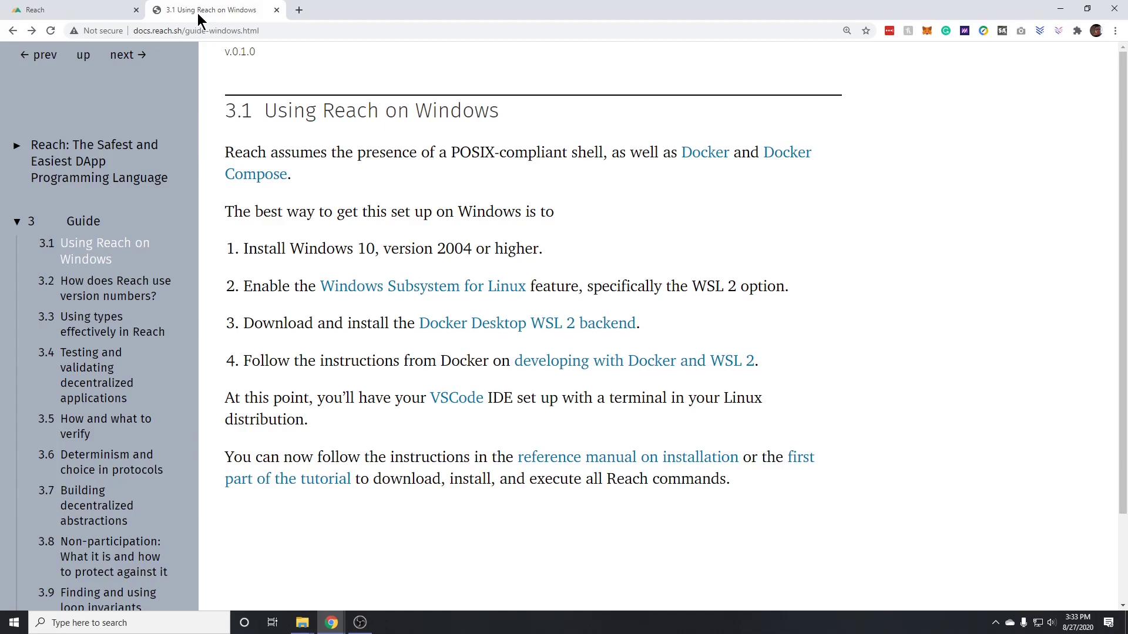
# Open Microsoft's WSL installation guide in a new tab and start PowerShell as administrator.
pyautogui.middleClick(447, 298)
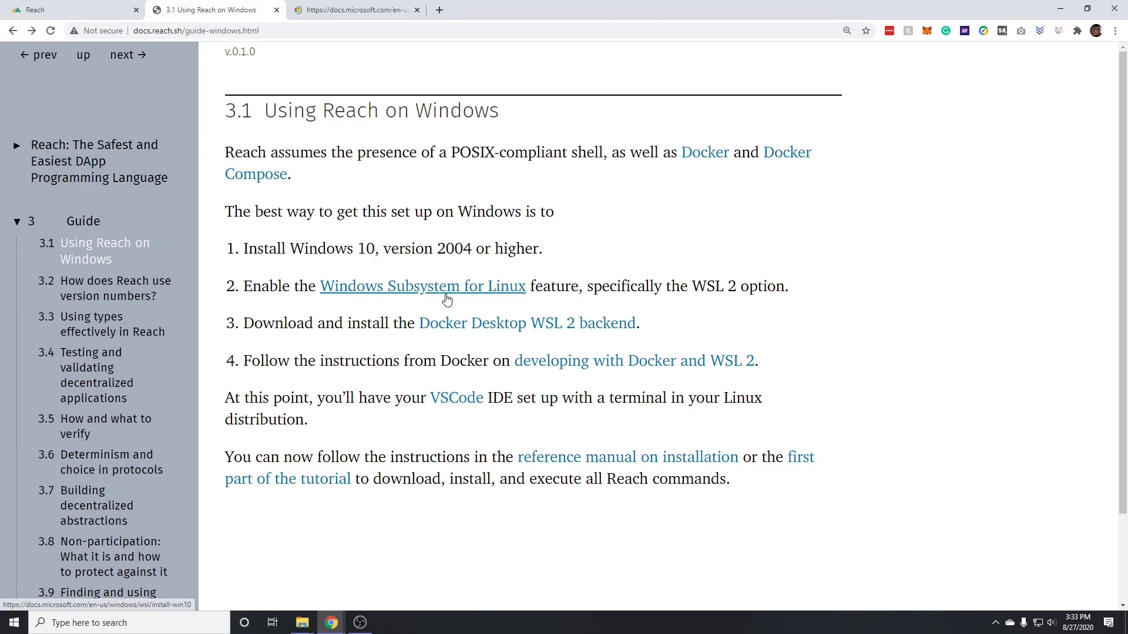
pyautogui.click(347, 12)
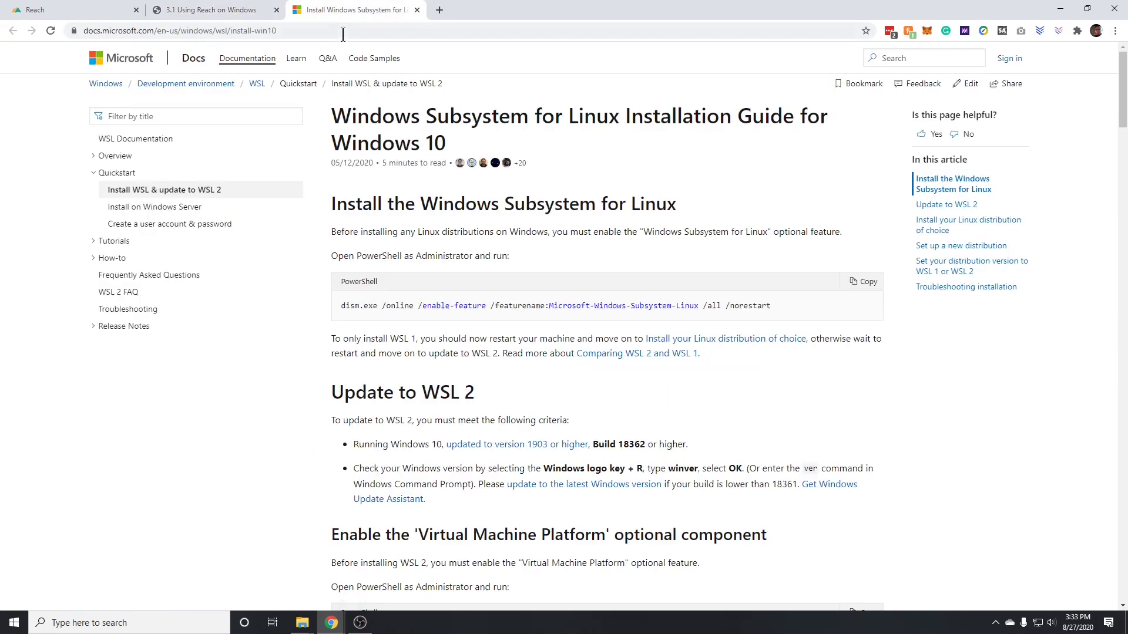
pyautogui.press('super')
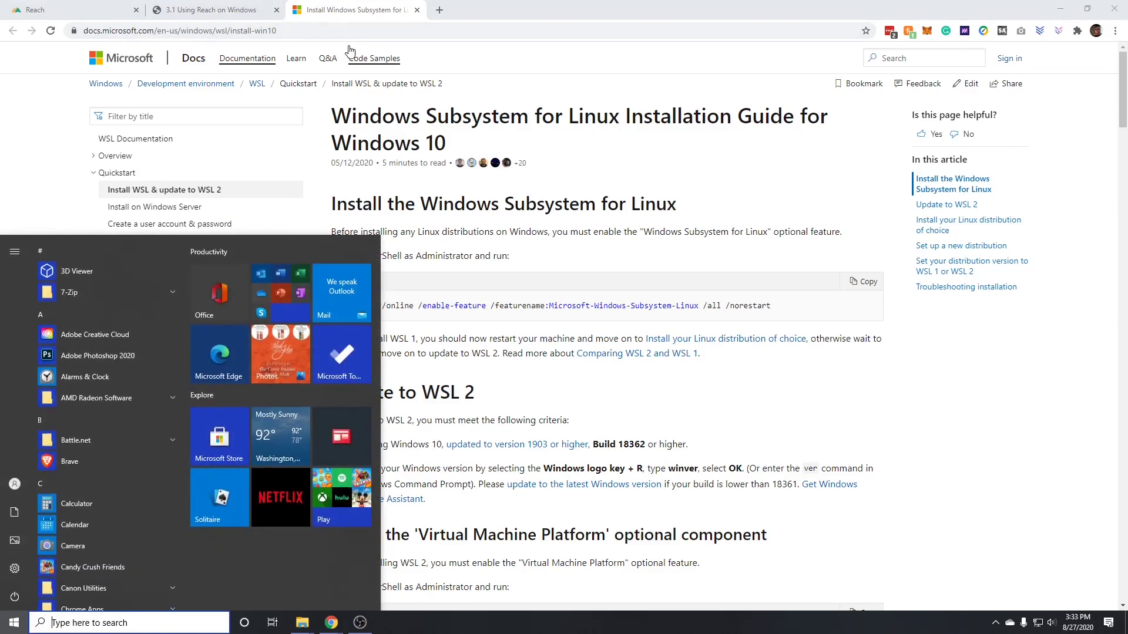
pyautogui.write('power')
pyautogui.rightClick(156, 310)
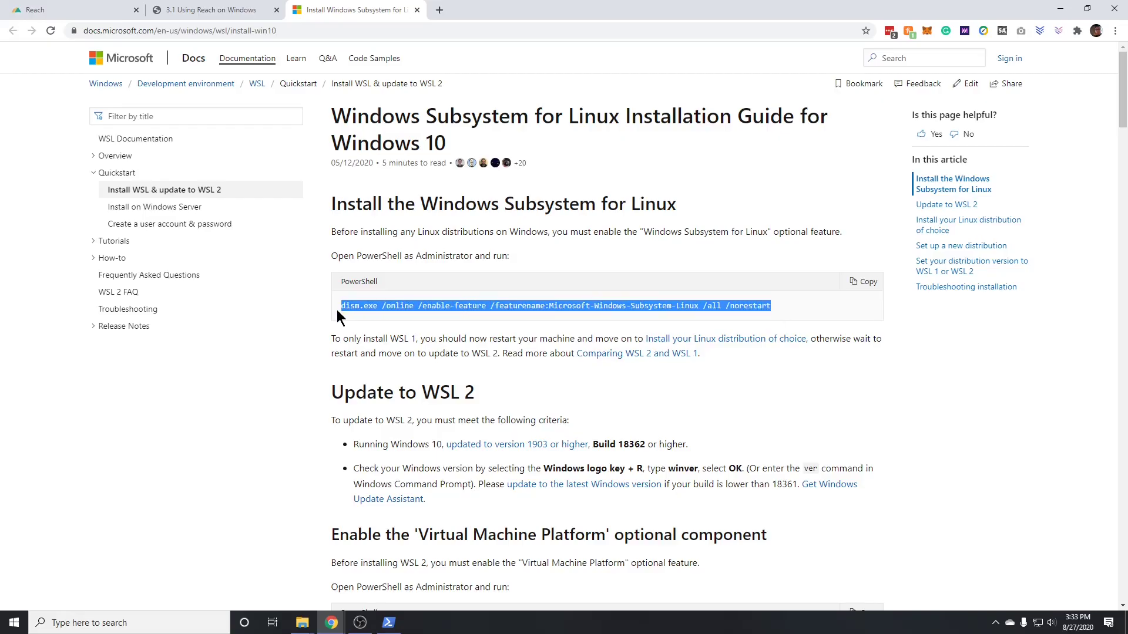
# Enable the Windows Subsystem for Linux feature with the dism.exe command in admin PowerShell.
pyautogui.click(388, 622)
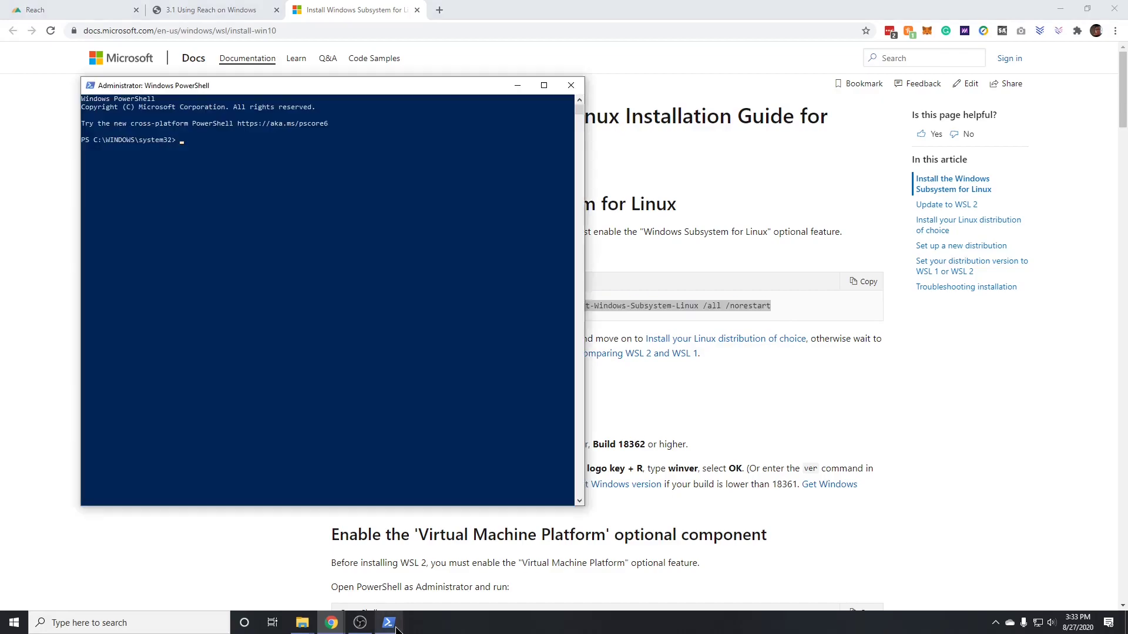
pyautogui.rightClick(279, 185)
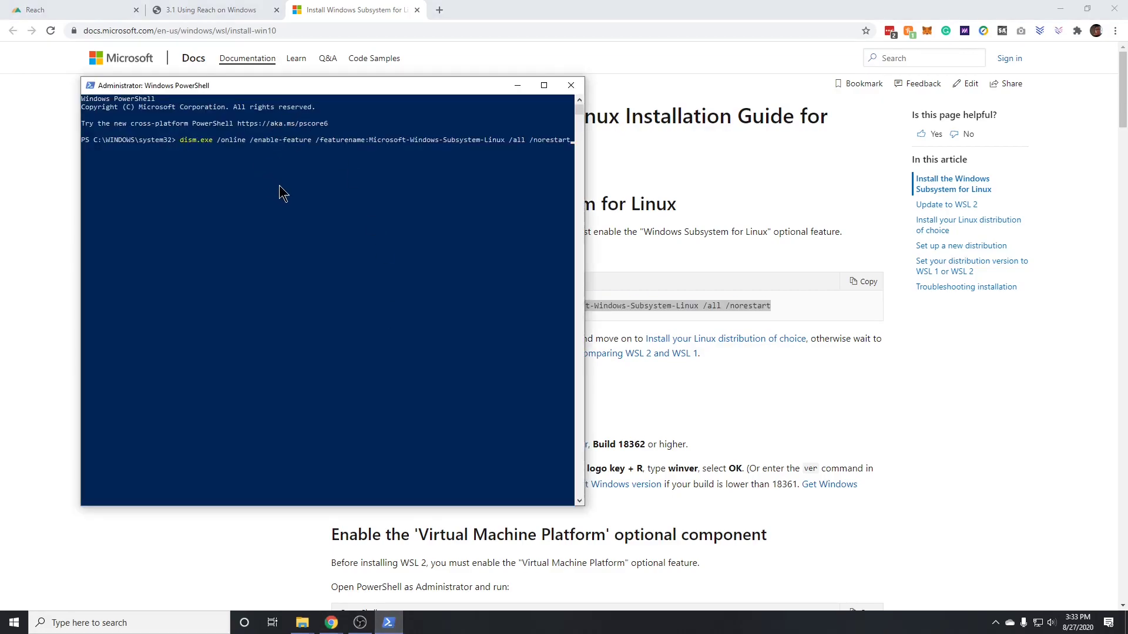
pyautogui.press('Return')
# Copy and run the dism.exe command enabling the Virtual Machine Platform feature.
pyautogui.click(755, 397)
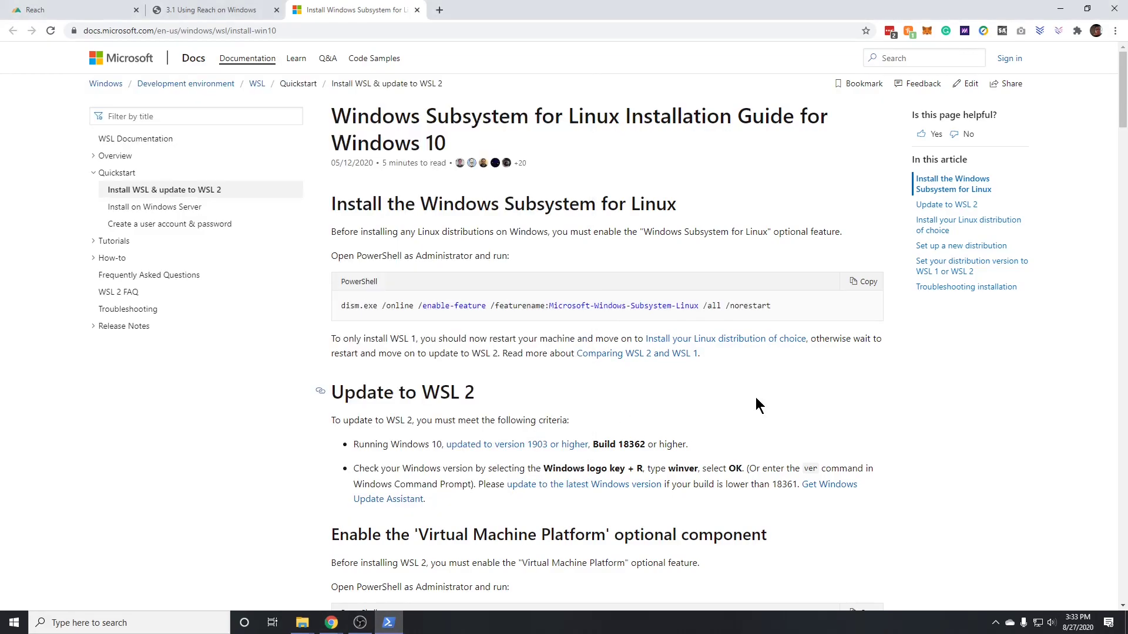
pyautogui.scroll(-5, 574, 408)
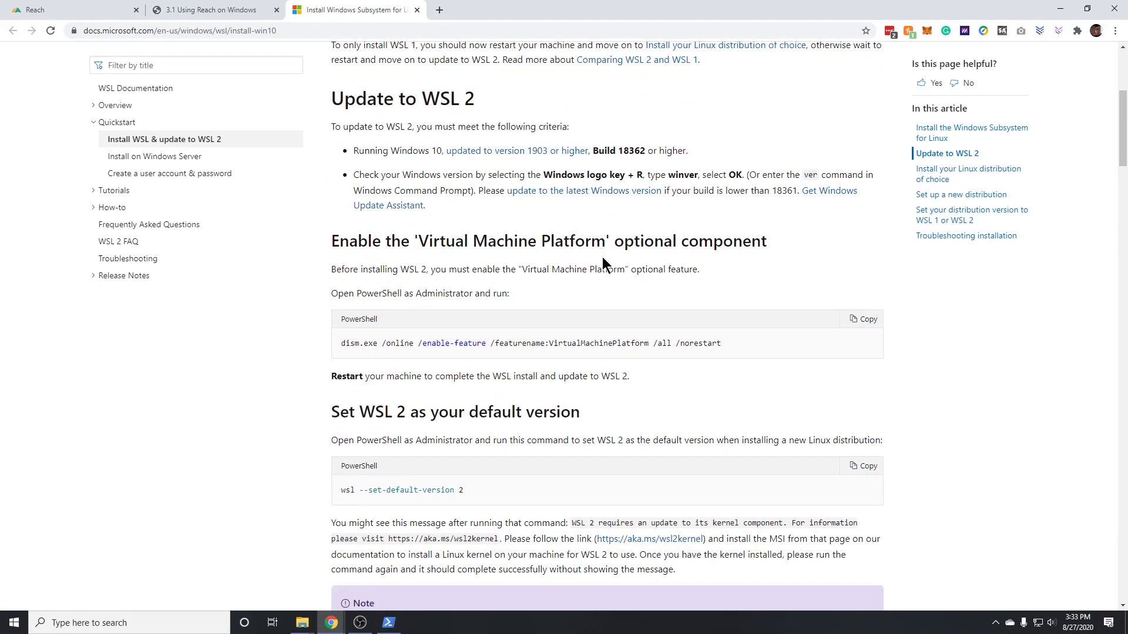
pyautogui.moveTo(727, 351); pyautogui.dragTo(343, 358)
pyautogui.click(388, 623)
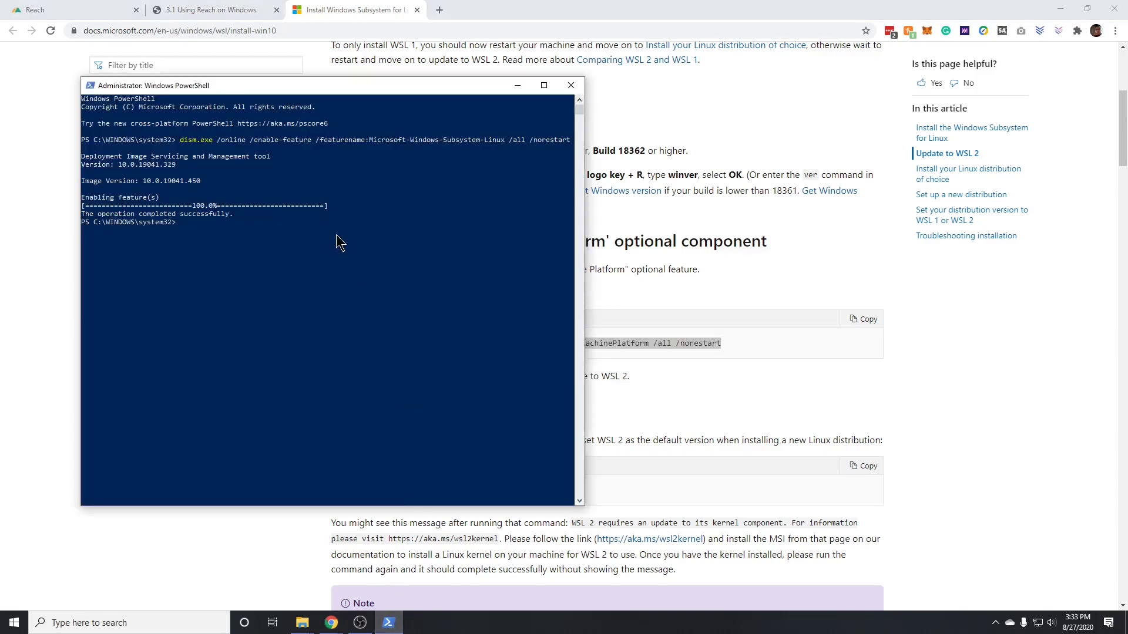
pyautogui.rightClick(241, 234)
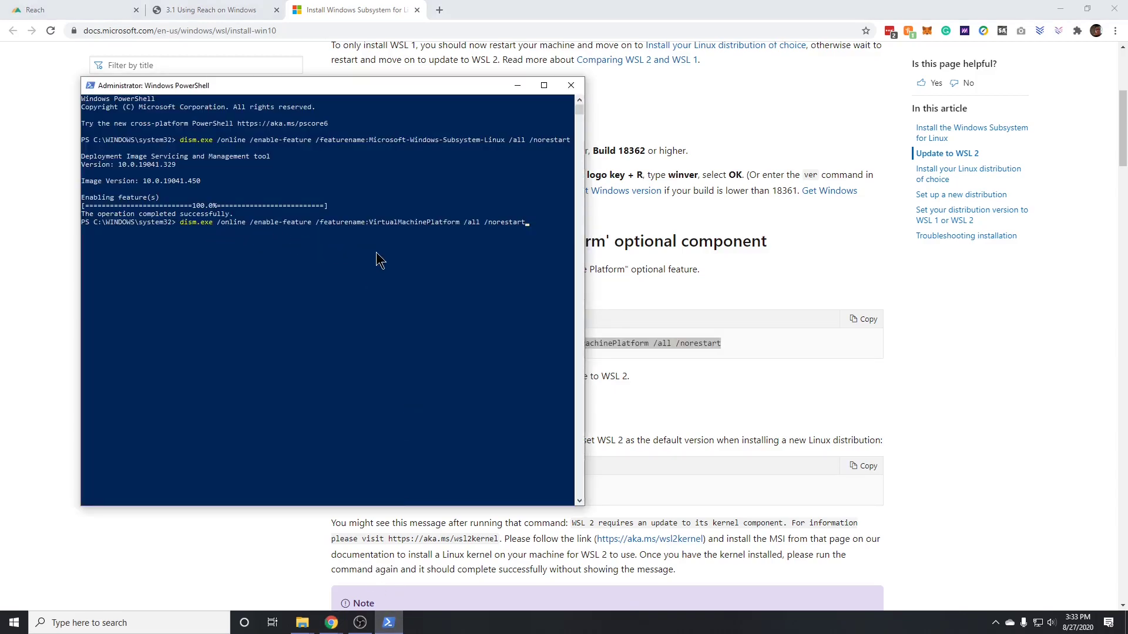
pyautogui.press('Return')
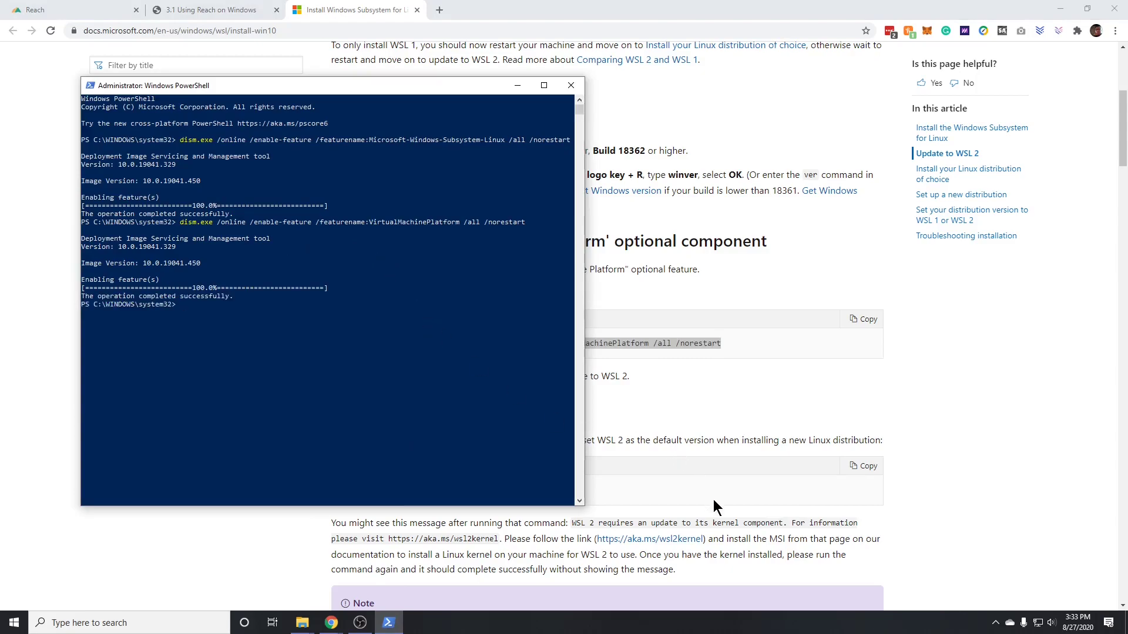
# Make WSL 2 the default with 'wsl --set-default-version 2', then close PowerShell.
pyautogui.click(667, 552)
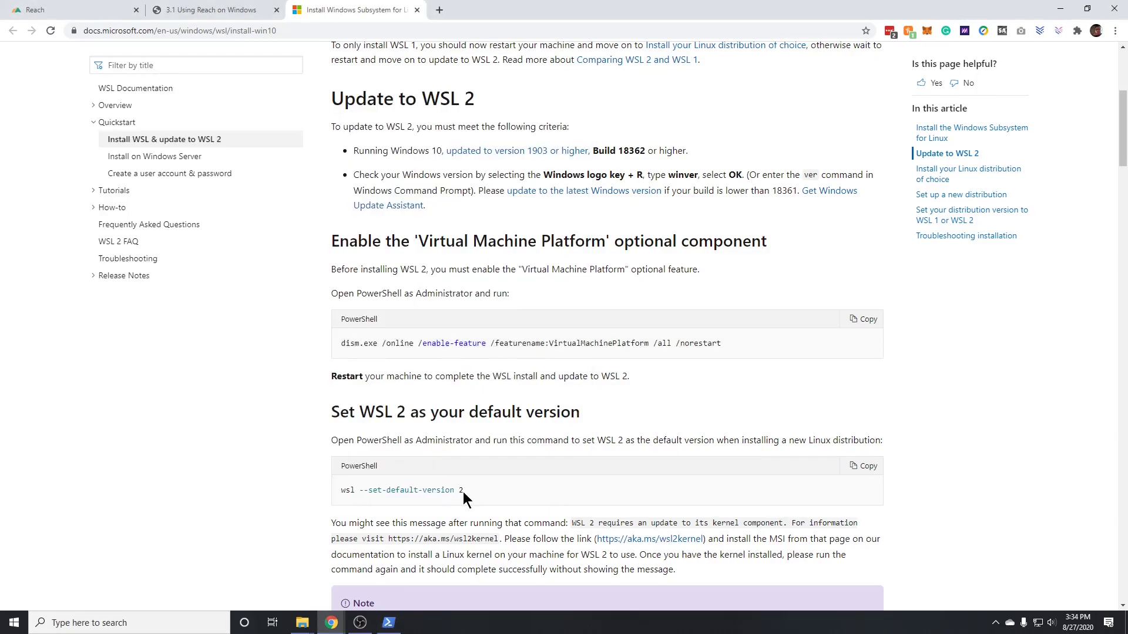
pyautogui.moveTo(463, 493); pyautogui.dragTo(339, 494)
pyautogui.hotkey('ctrl', 'c')
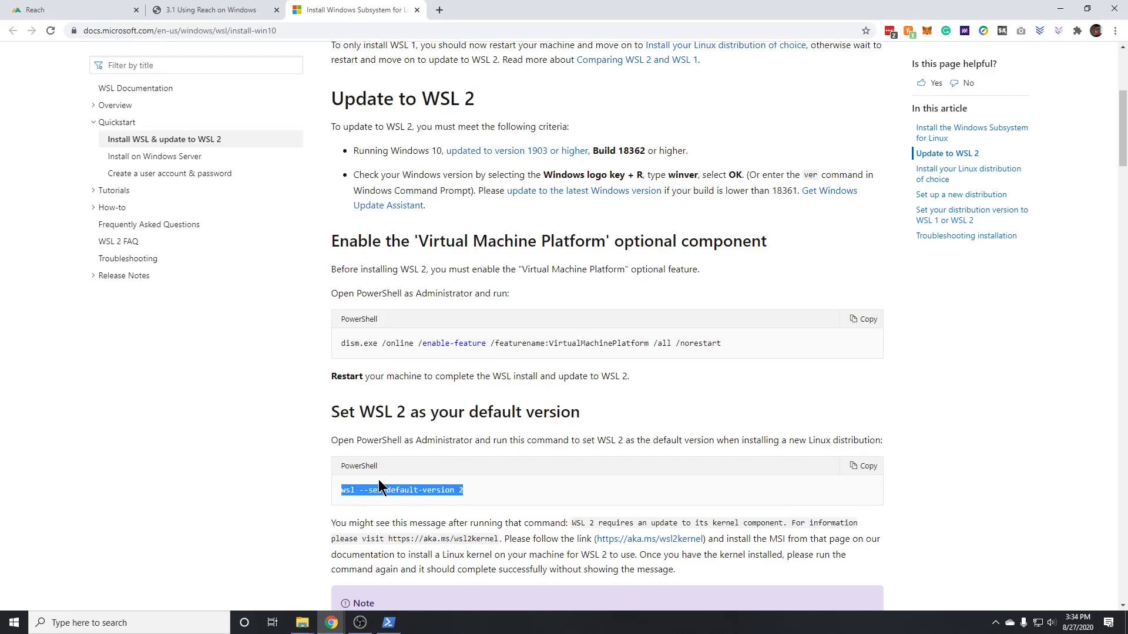
pyautogui.click(388, 623)
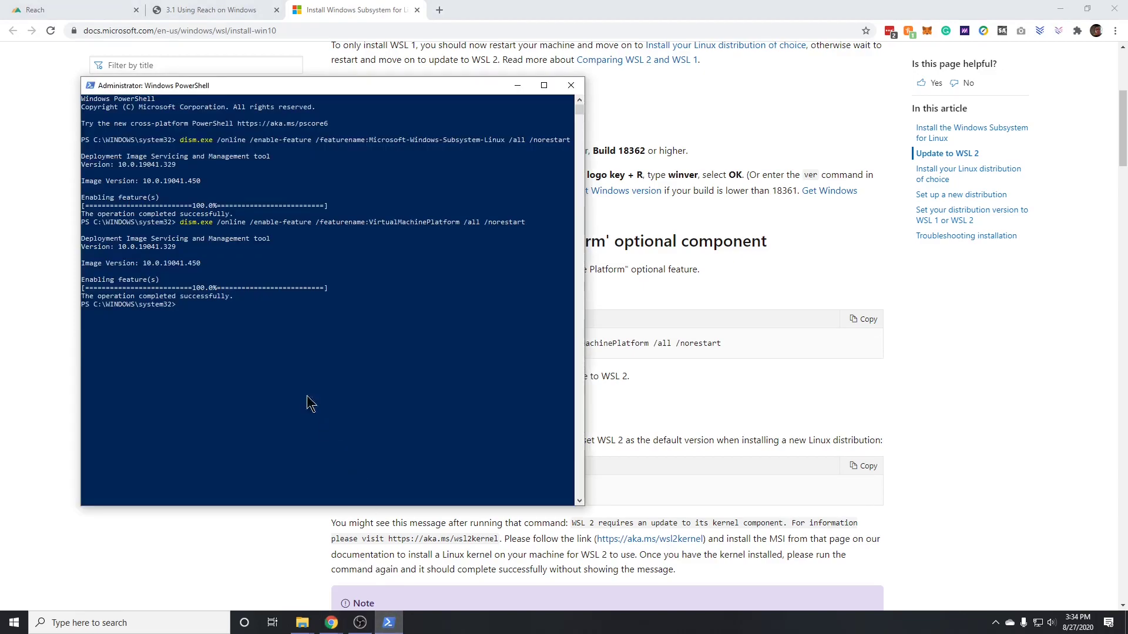
pyautogui.rightClick(198, 307)
pyautogui.press('Return')
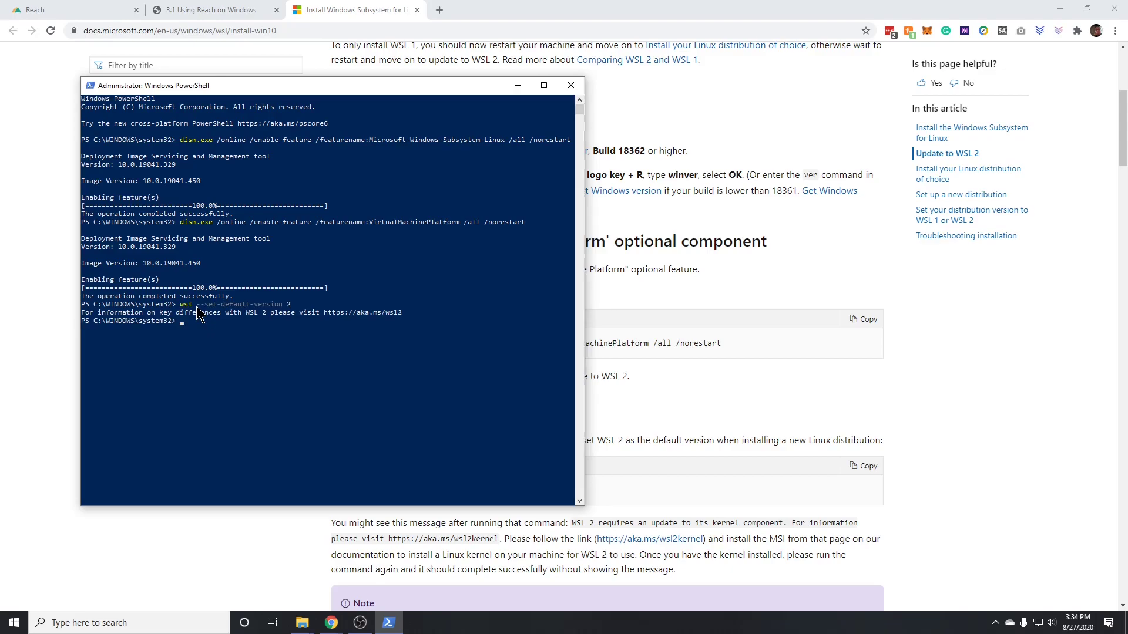
pyautogui.click(571, 86)
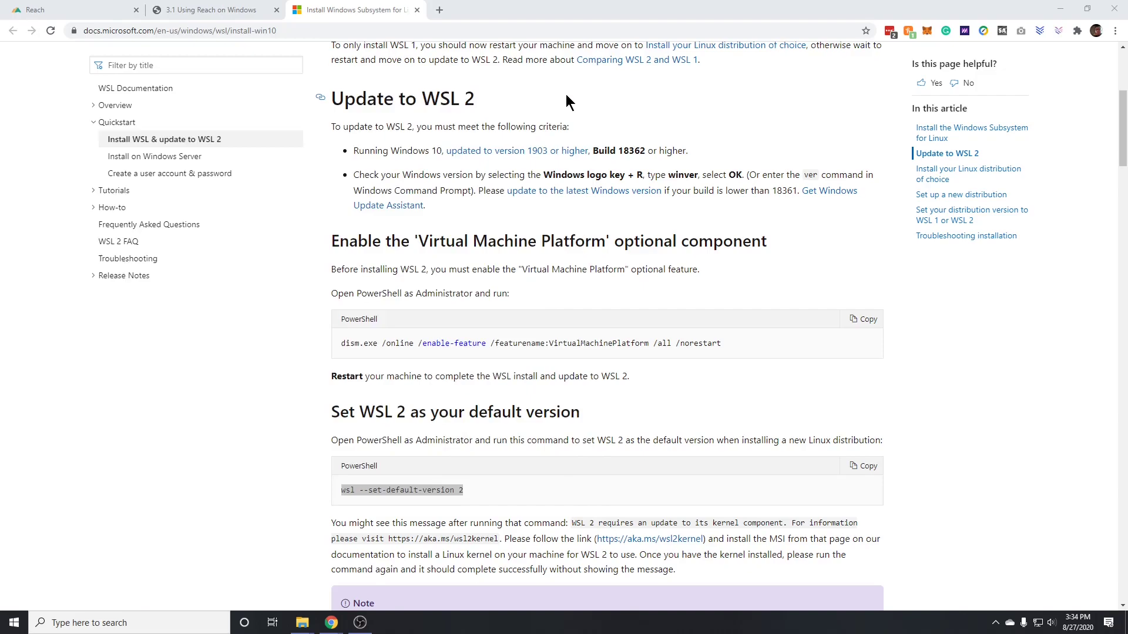
# Follow the WSL guide's link to the Ubuntu 20.04 LTS Store page and click Get.
pyautogui.click(205, 11)
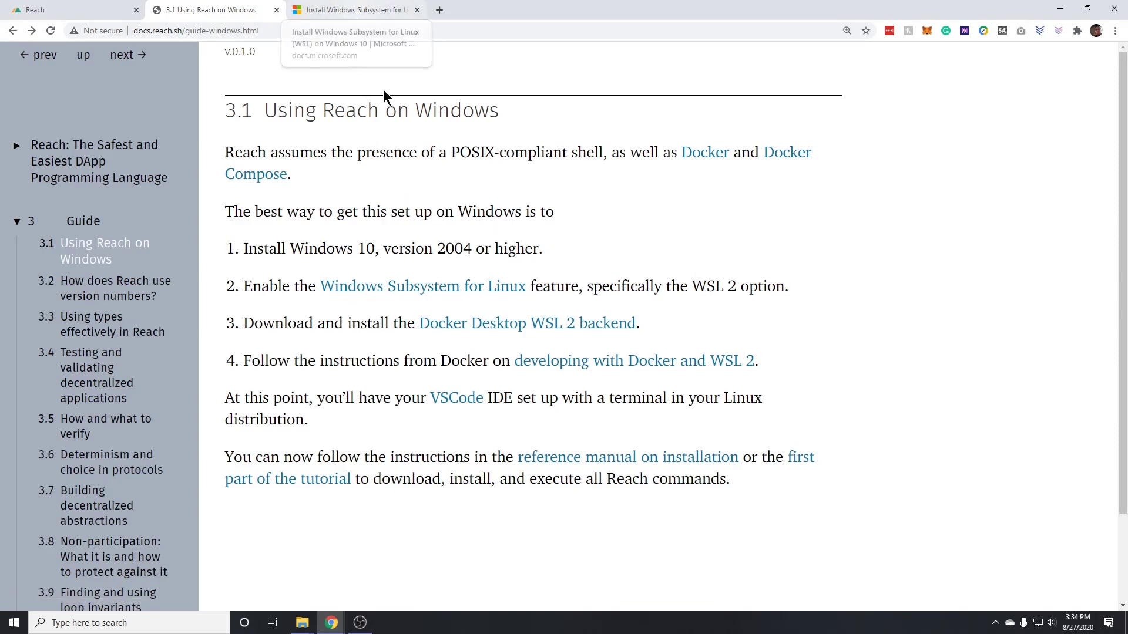
pyautogui.click(354, 10)
pyautogui.scroll(-15, 505, 494)
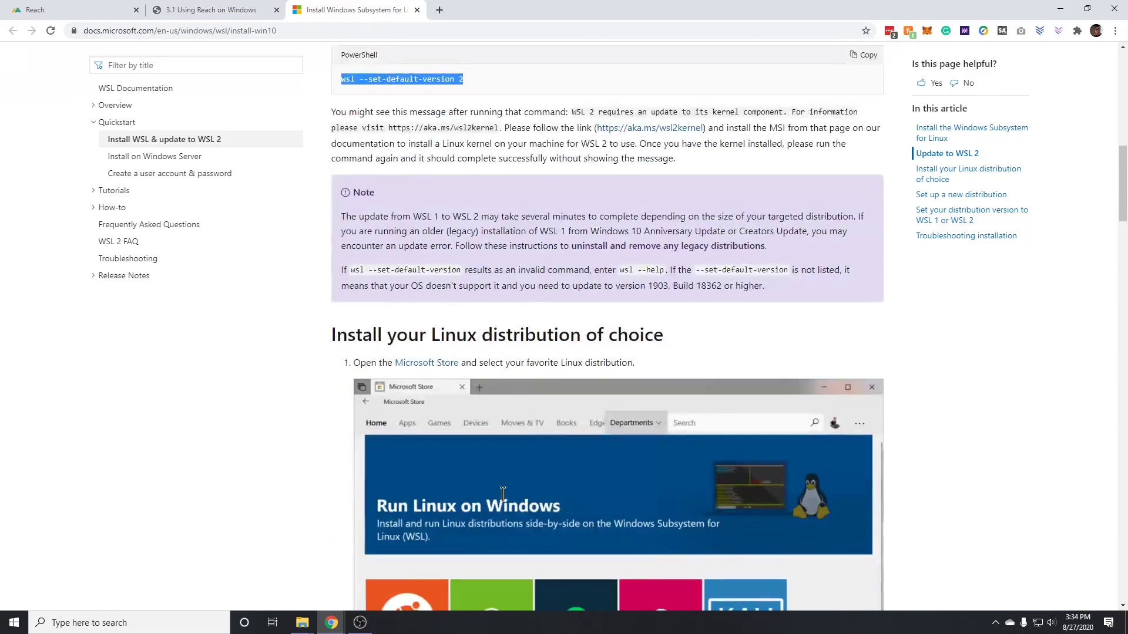
pyautogui.scroll(1, 429, 346)
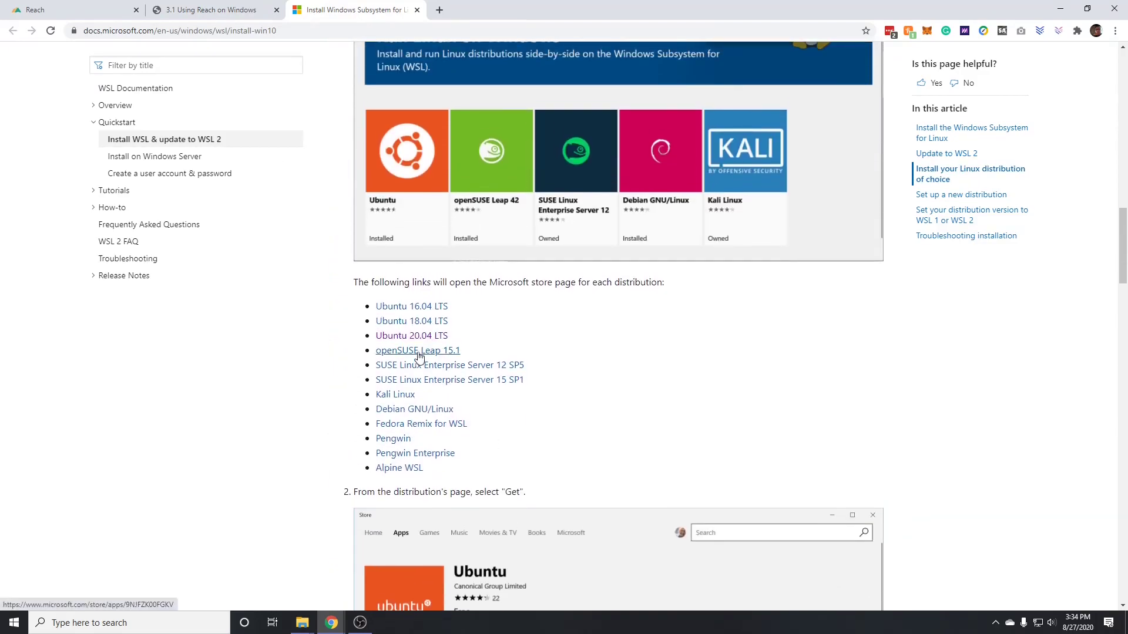
pyautogui.click(422, 339)
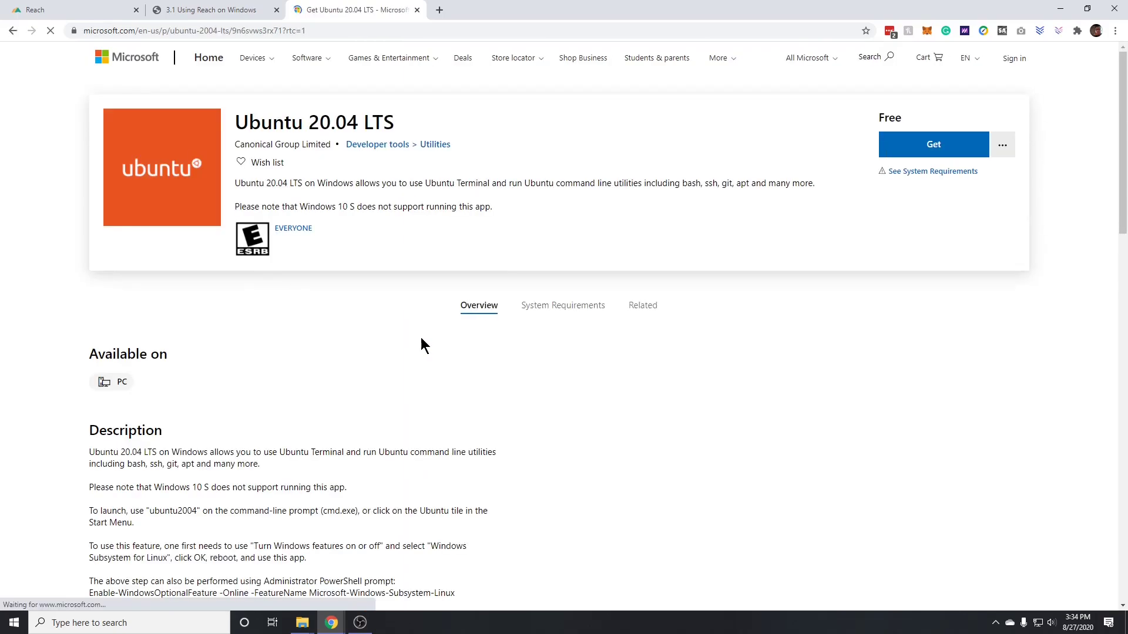
pyautogui.click(938, 145)
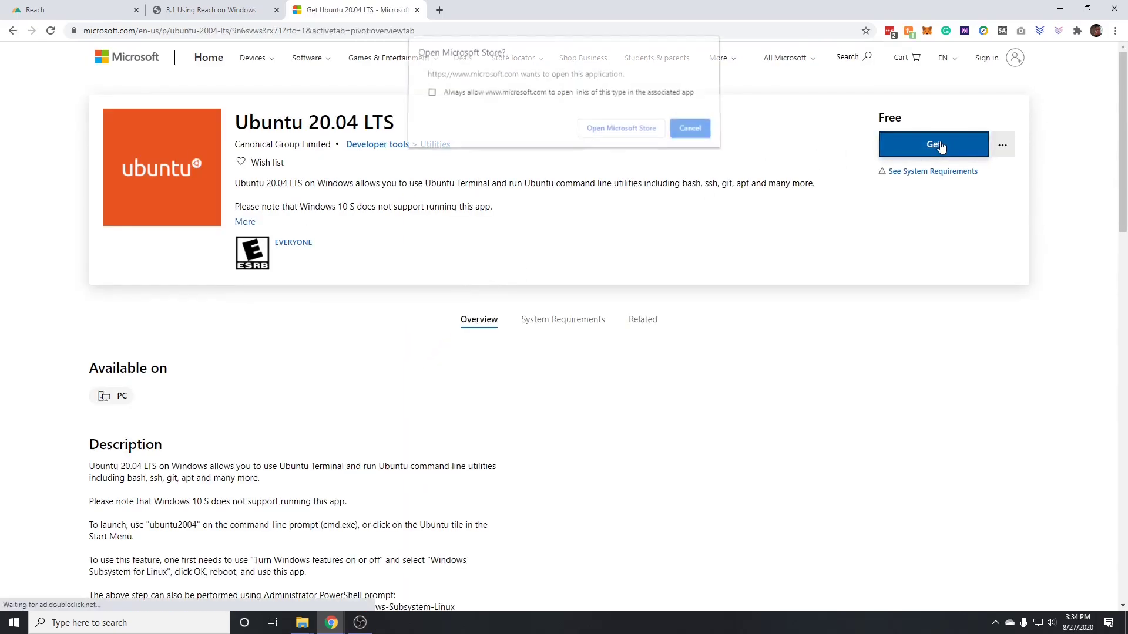
# Install Ubuntu 20.04 LTS in the Microsoft Store app and launch it.
pyautogui.click(609, 133)
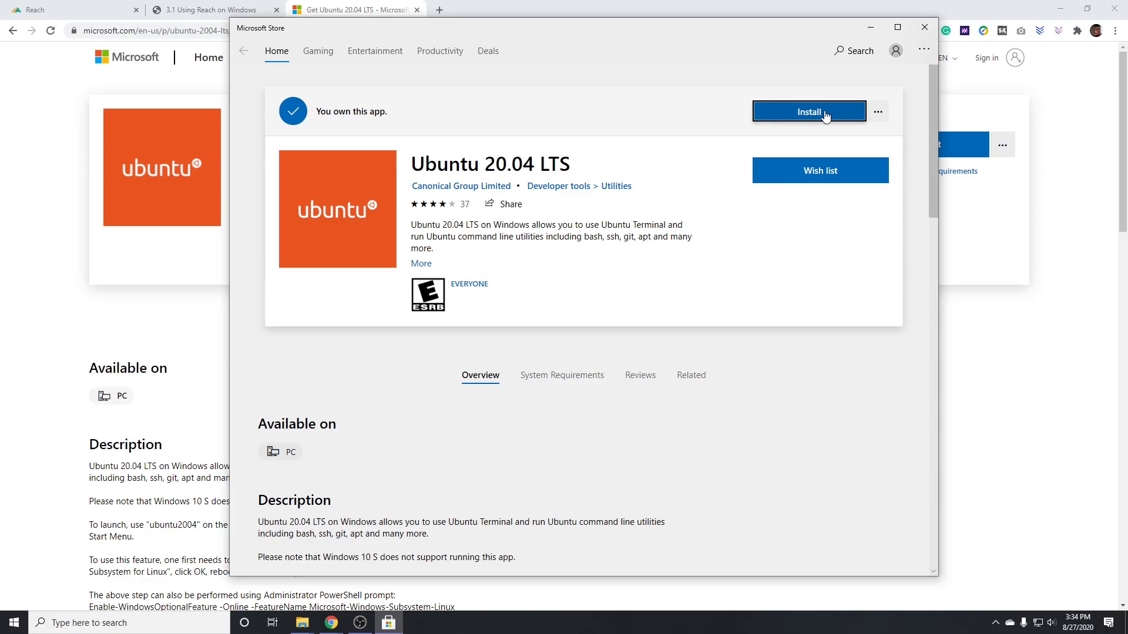
pyautogui.click(778, 117)
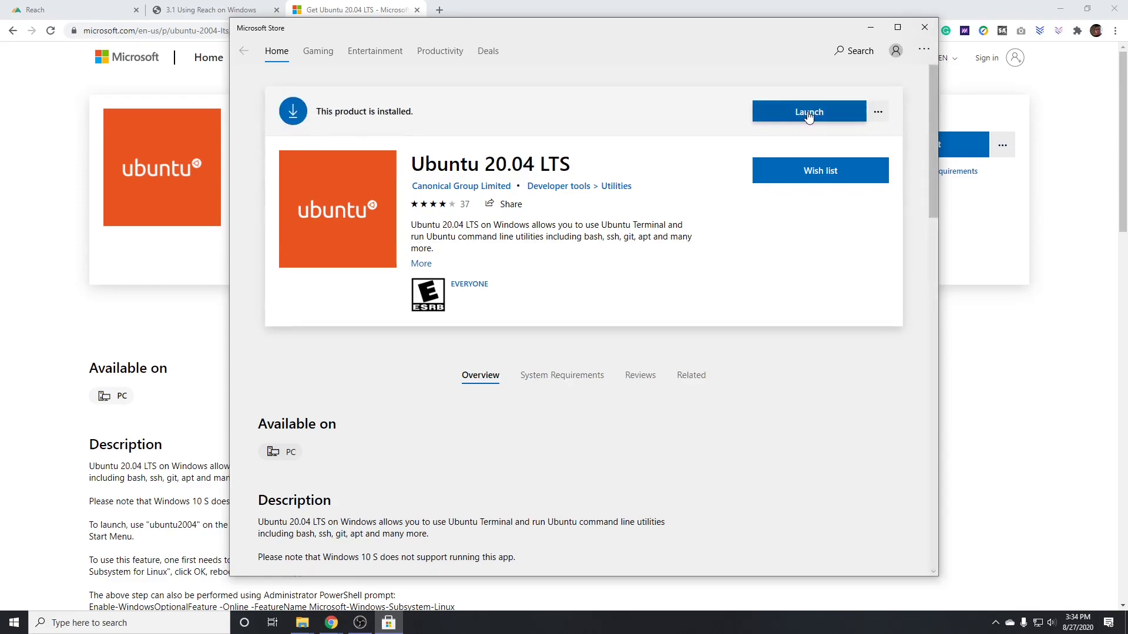
pyautogui.click(809, 115)
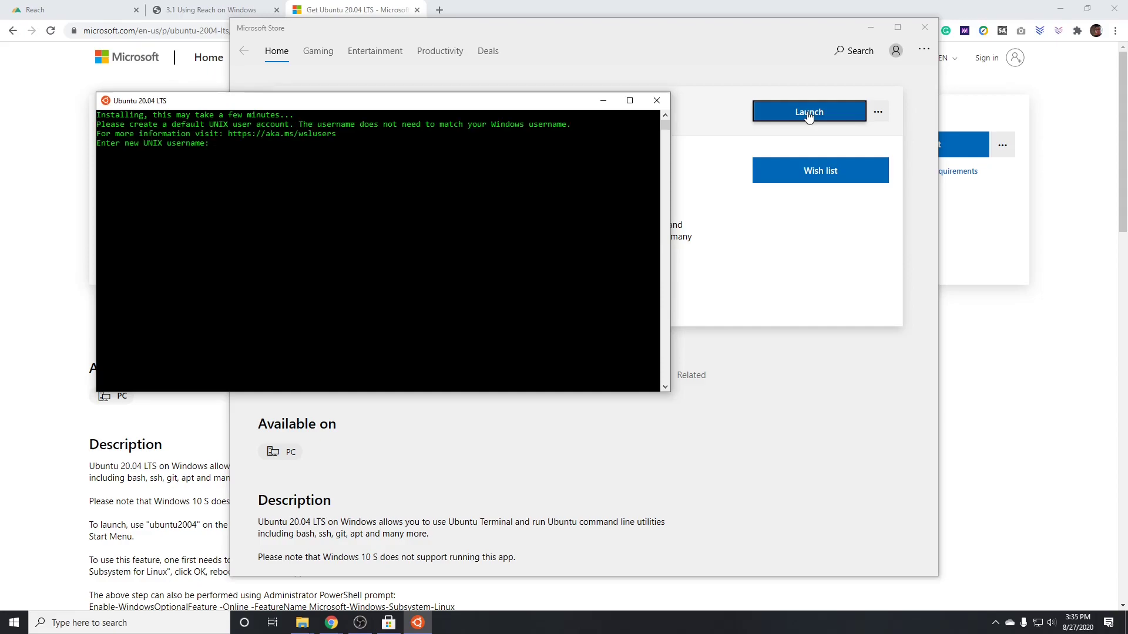
# Create the UNIX user 'reach' with a password, then close the Ubuntu console.
pyautogui.write('reach')
pyautogui.press('Return')
pyautogui.press('Return')
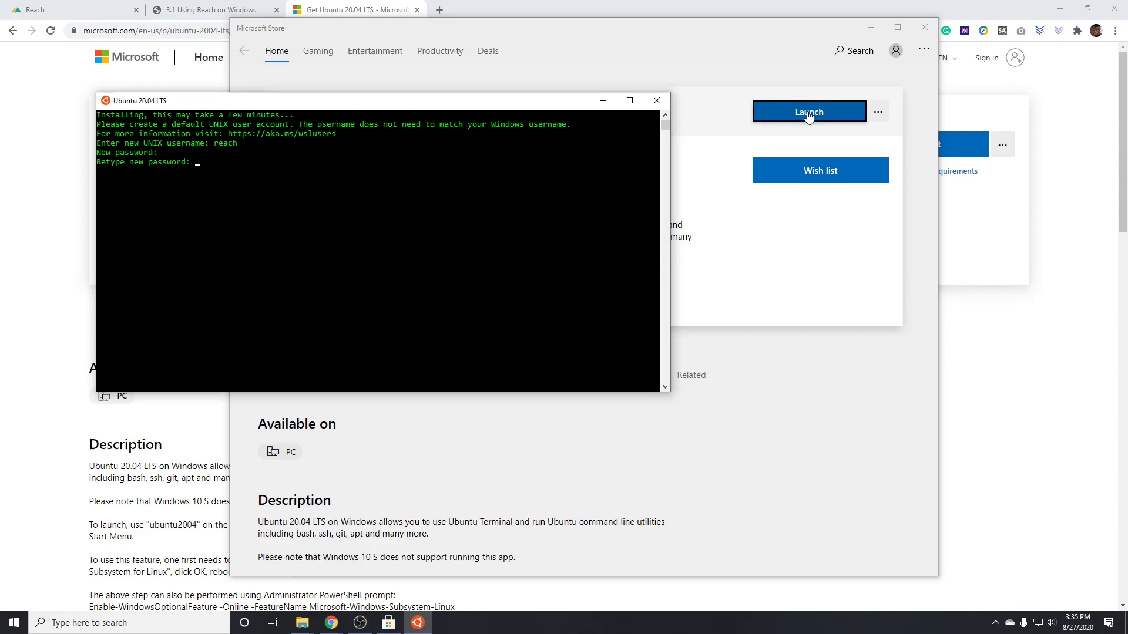
pyautogui.press('Return')
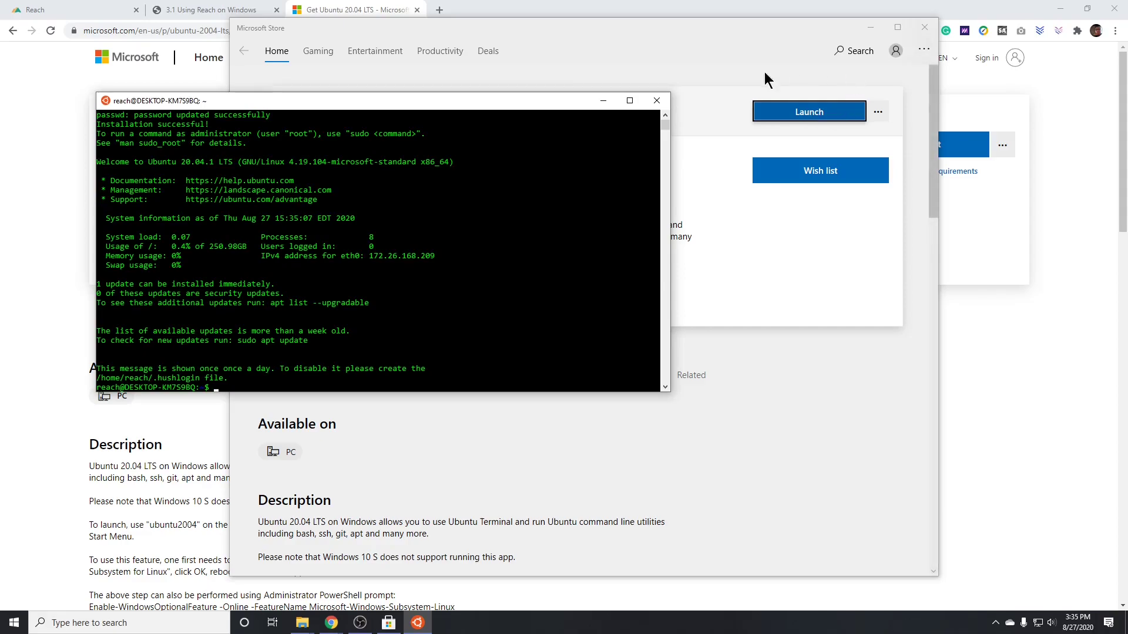
pyautogui.click(657, 101)
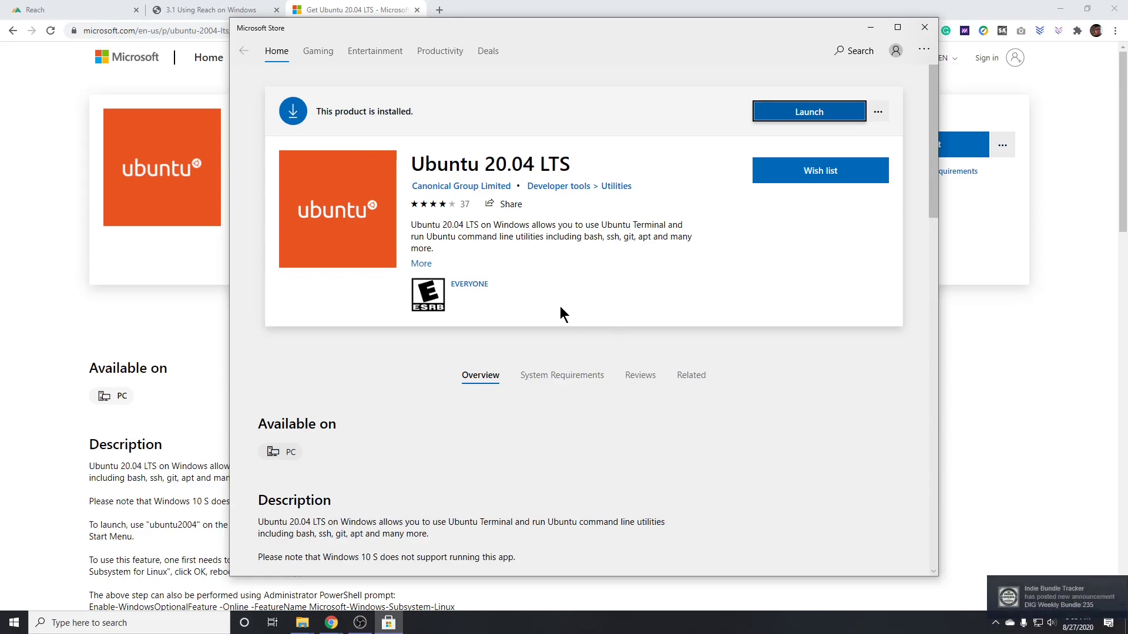
# Run Docker Desktop Installer from Downloads with WSL 2 features enabled, closing it when finished.
pyautogui.click(316, 623)
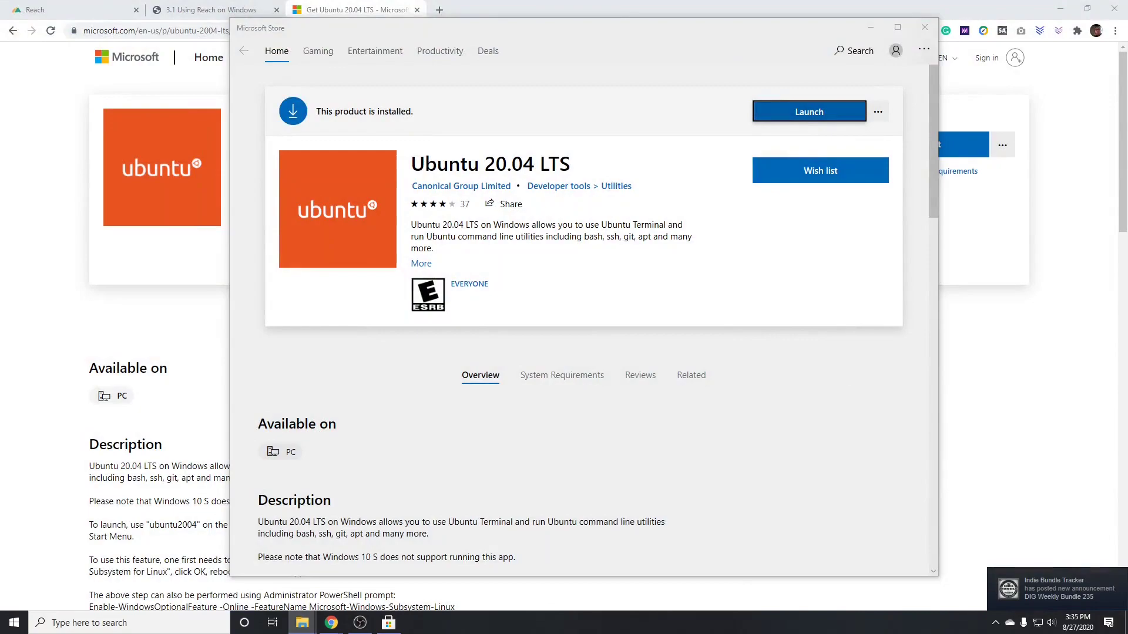
pyautogui.moveTo(793, 145); pyautogui.dragTo(623, 123)
pyautogui.click(396, 309)
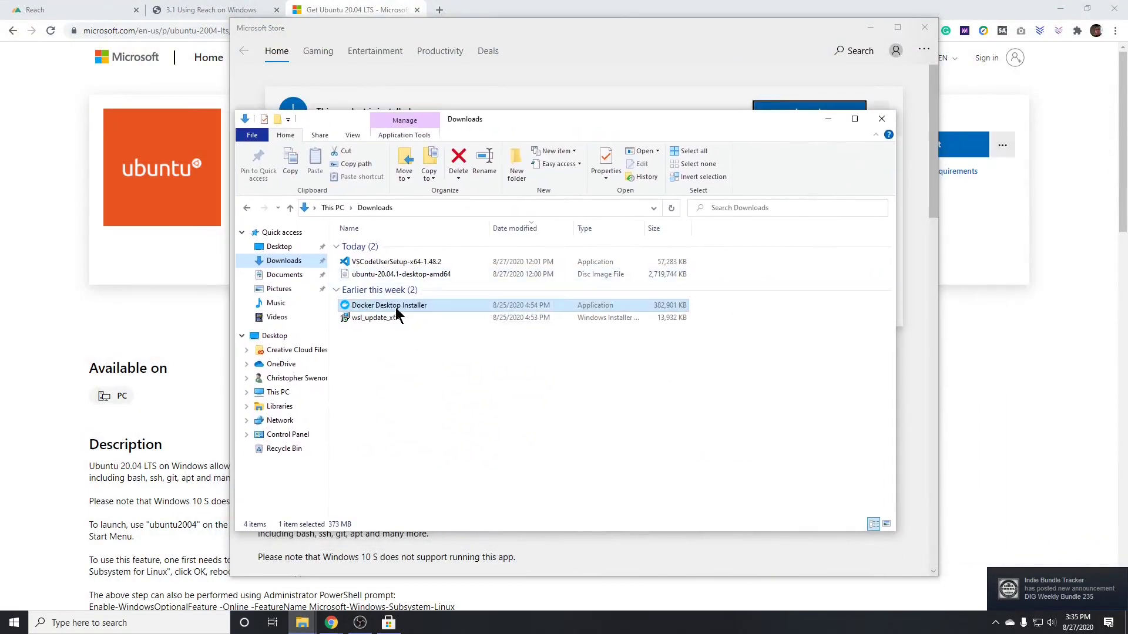
pyautogui.doubleClick(396, 311)
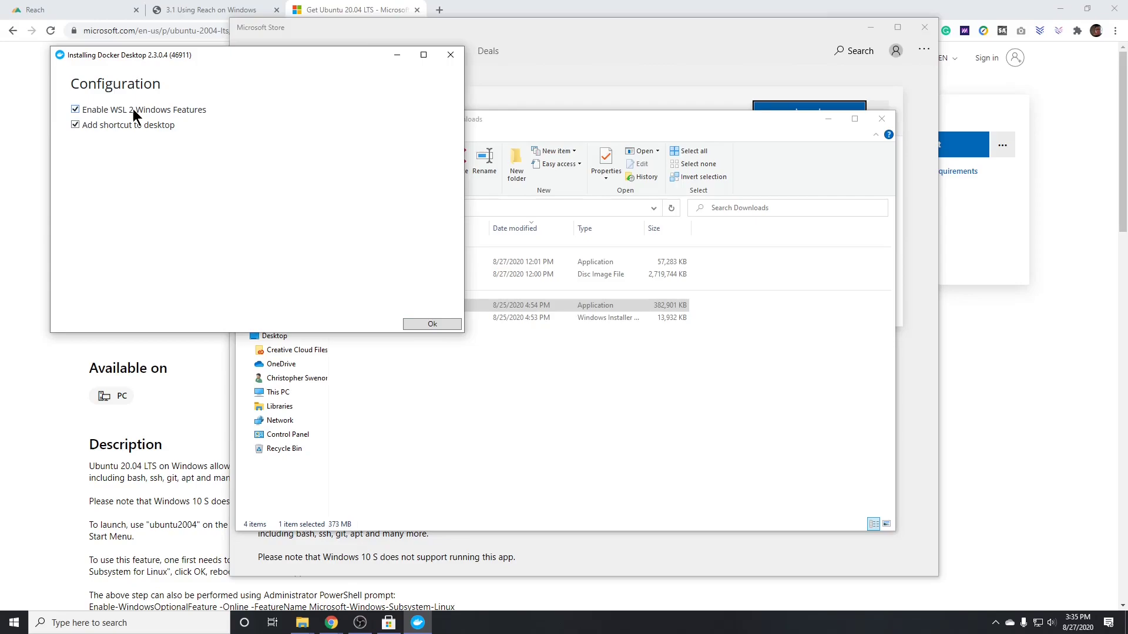
pyautogui.click(435, 325)
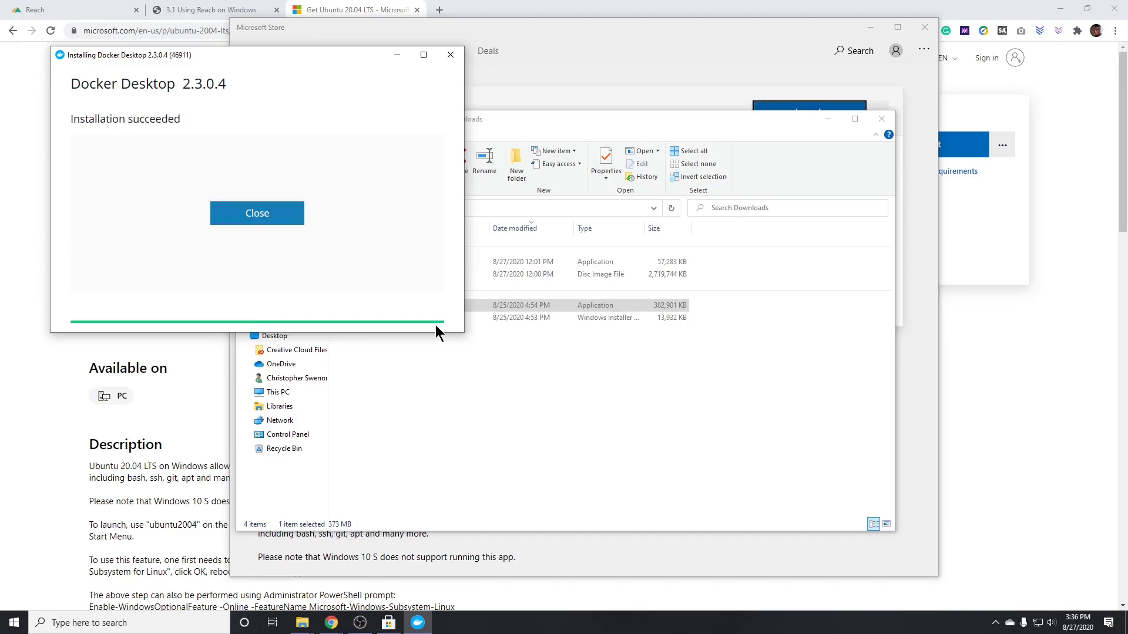
pyautogui.click(253, 213)
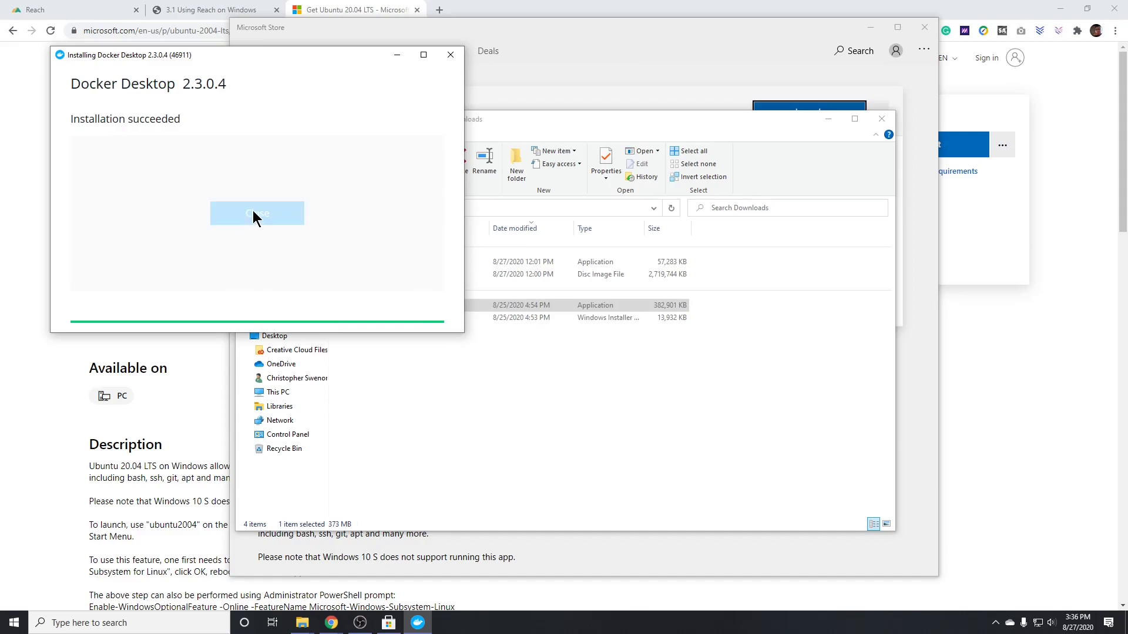
# Launch Docker Desktop from Start search and close the Microsoft Store window.
pyautogui.click(997, 627)
pyautogui.click(996, 627)
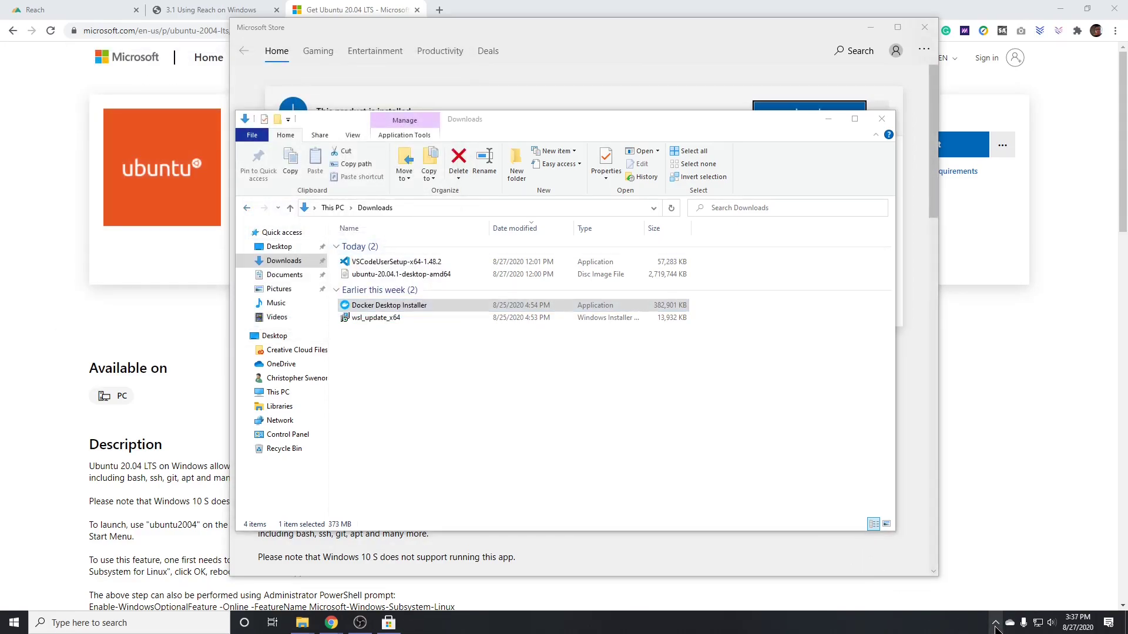
pyautogui.press('super')
pyautogui.write('docker')
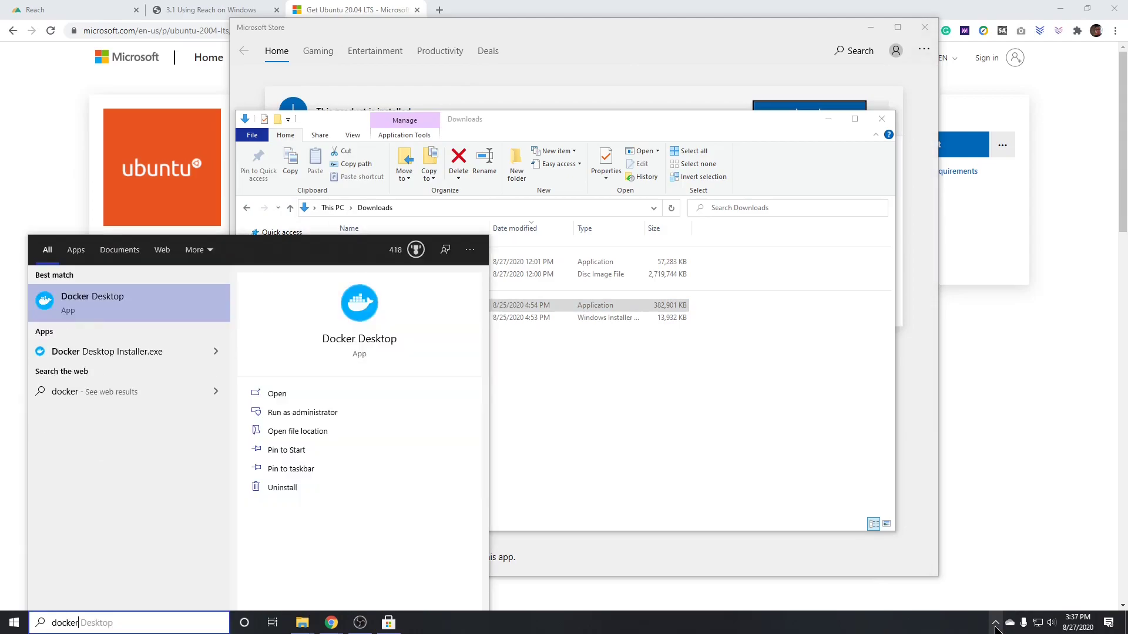
pyautogui.press('Return')
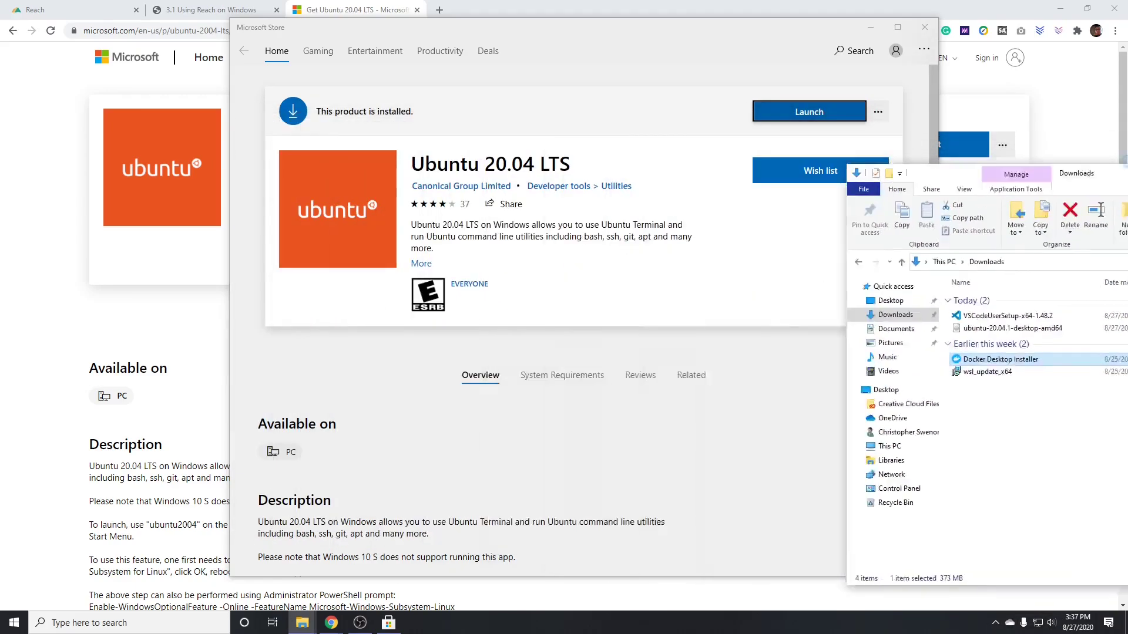
pyautogui.click(924, 28)
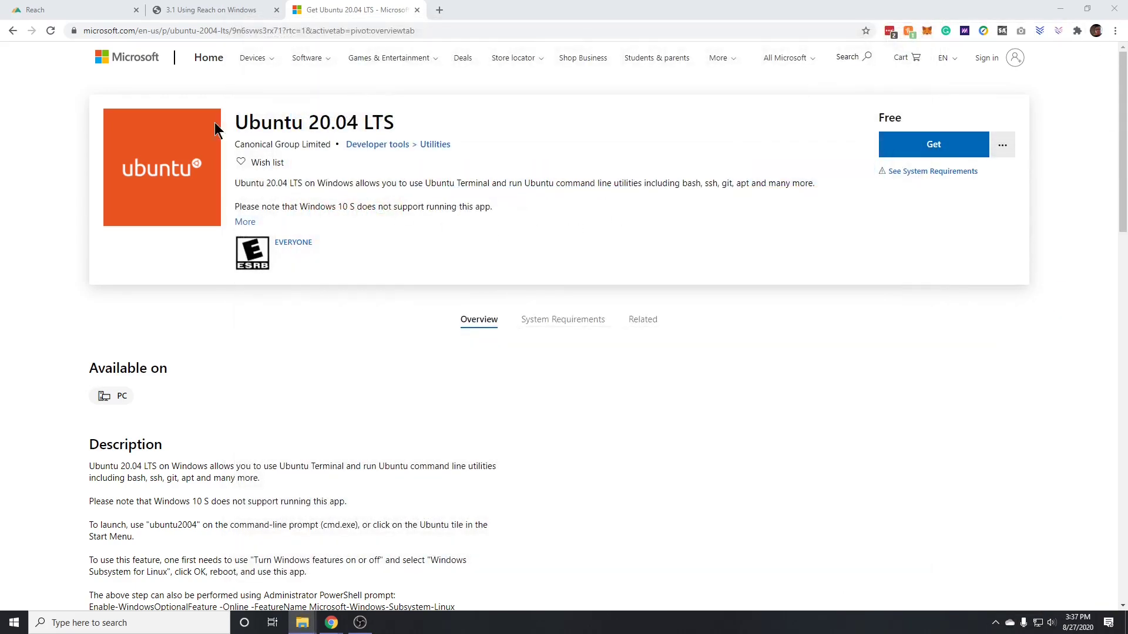
pyautogui.click(195, 15)
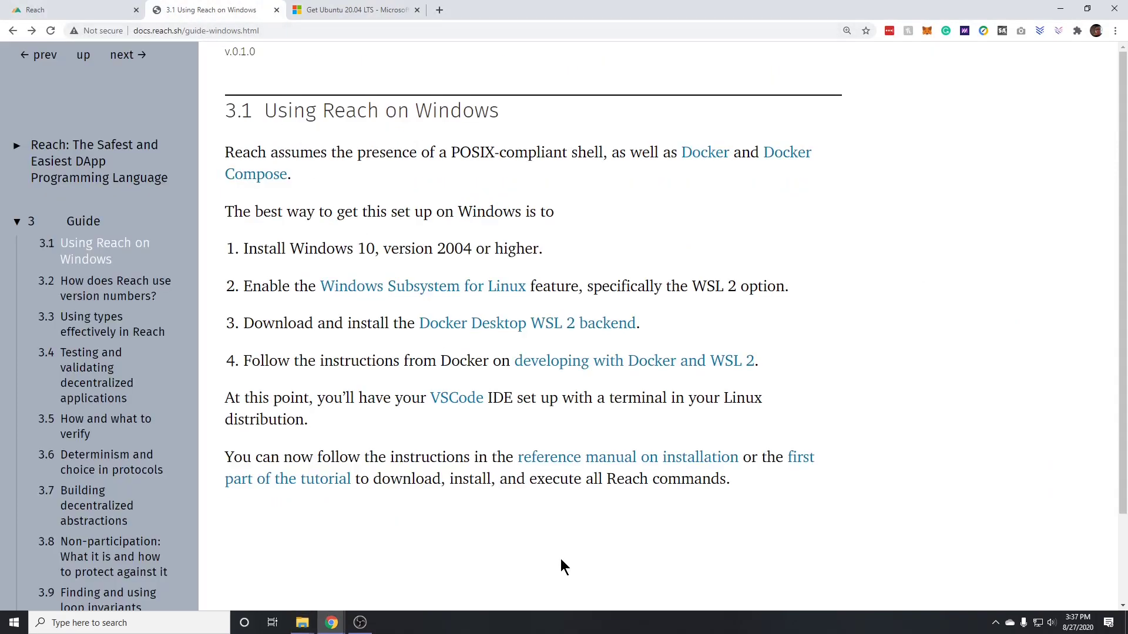
# Open the Ubuntu 20.04 terminal, close Docker's getting-started window, and bring Chrome's Reach guide forward.
pyautogui.click(995, 623)
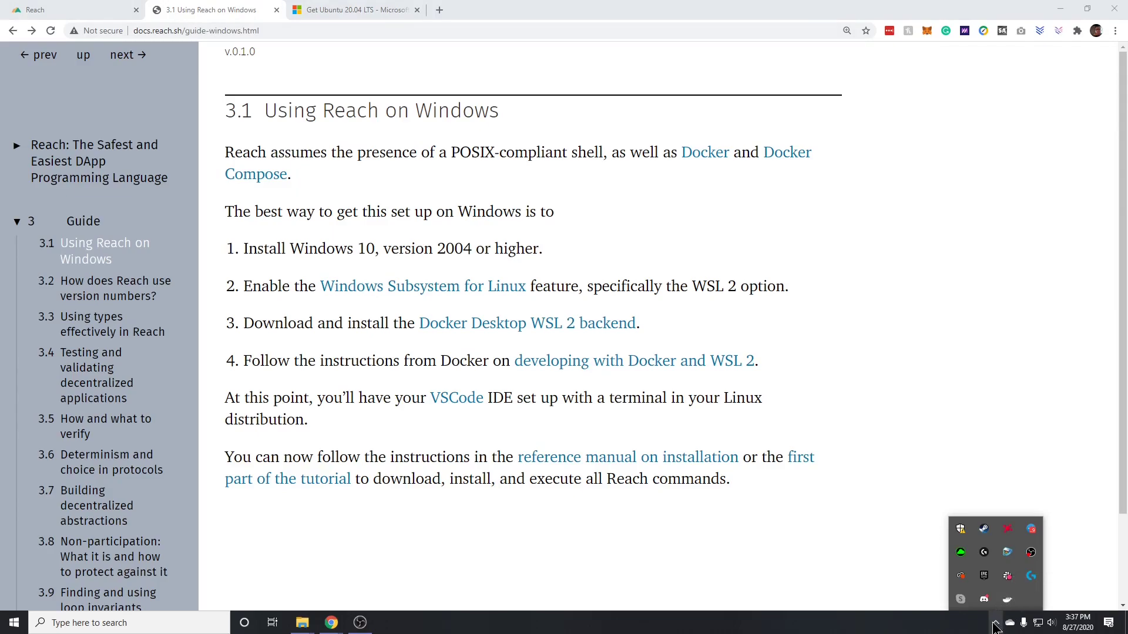
pyautogui.click(1008, 600)
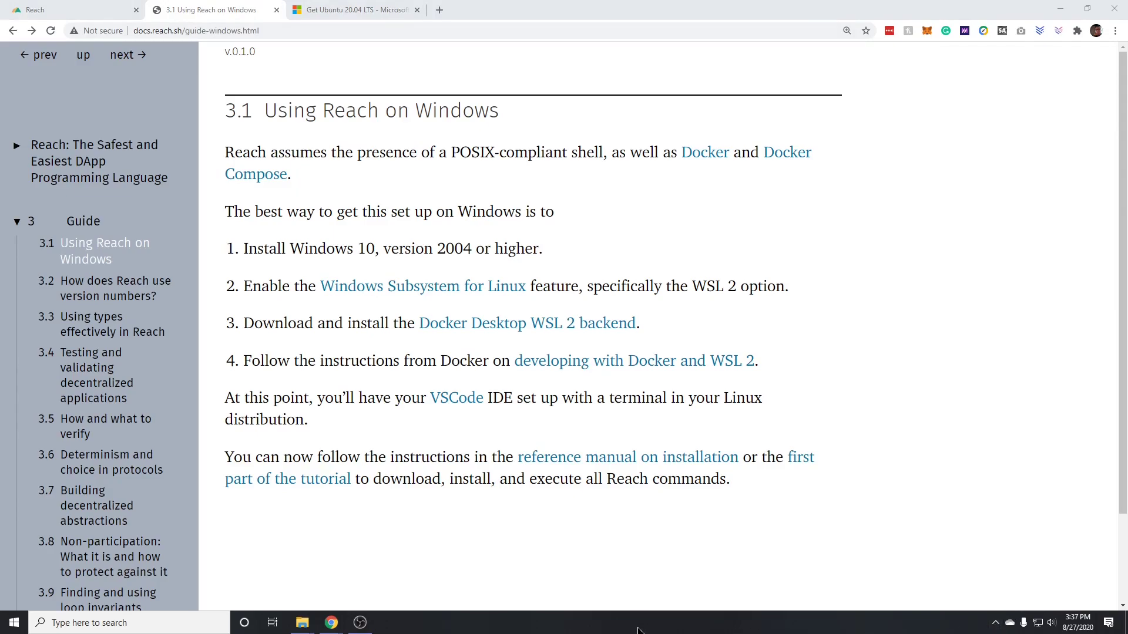
pyautogui.press('super')
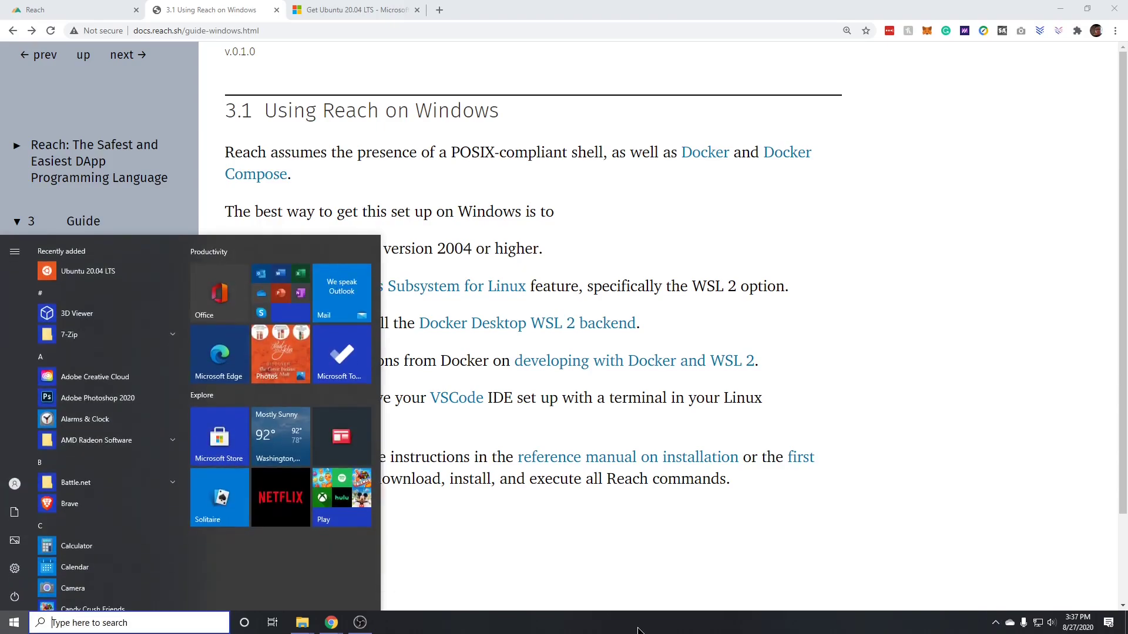
pyautogui.write('ub')
pyautogui.press('Return')
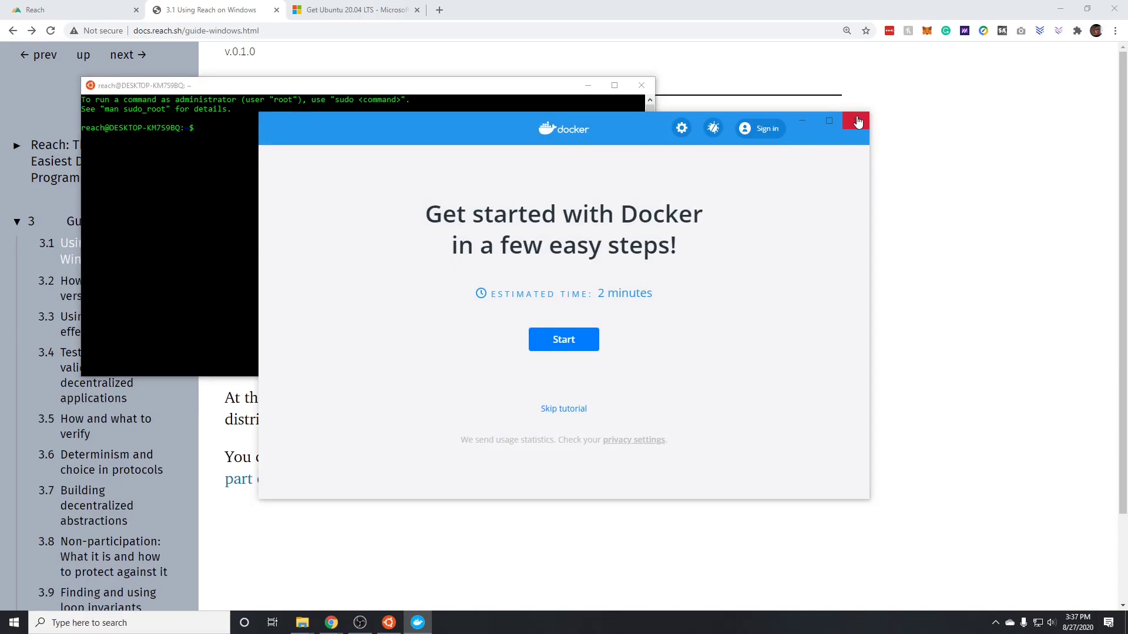
pyautogui.click(858, 120)
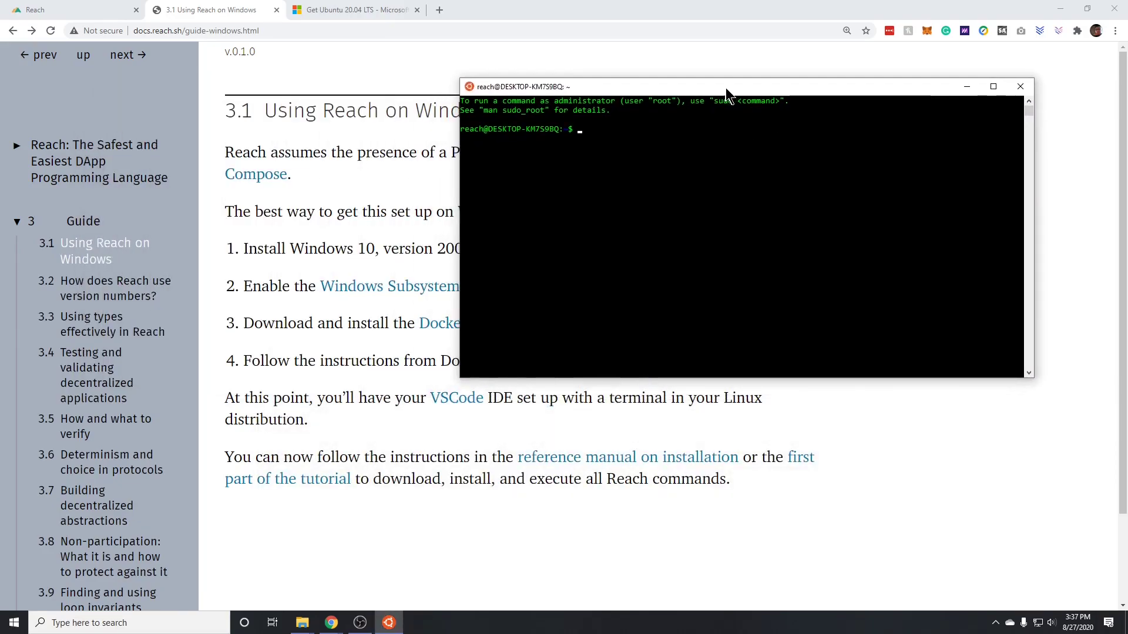
pyautogui.moveTo(725, 86); pyautogui.dragTo(679, 109)
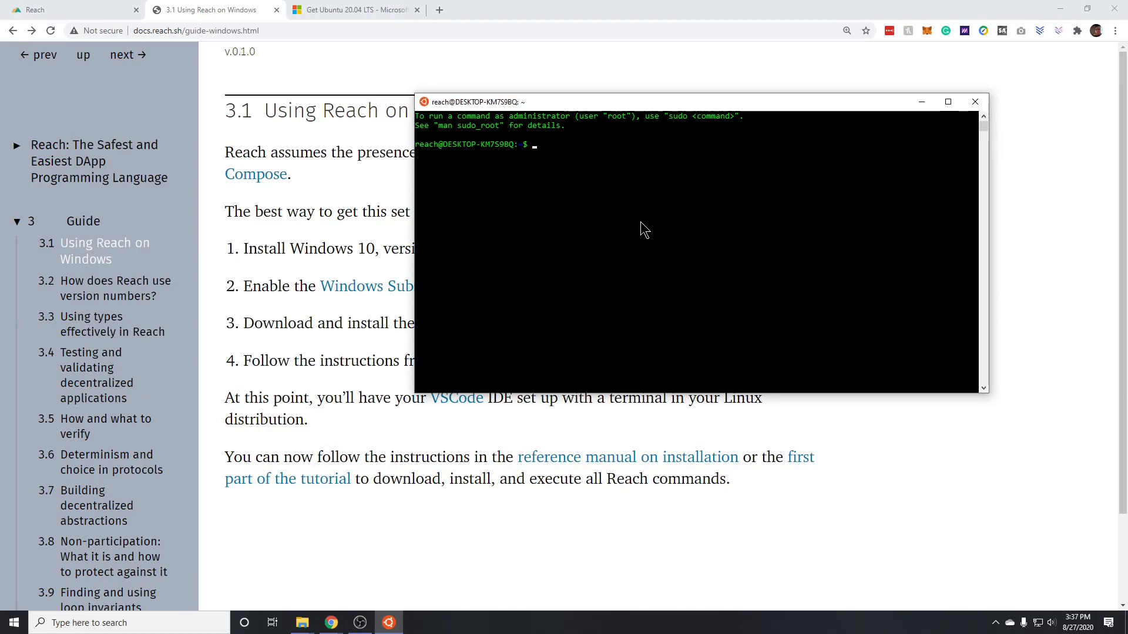
pyautogui.click(442, 479)
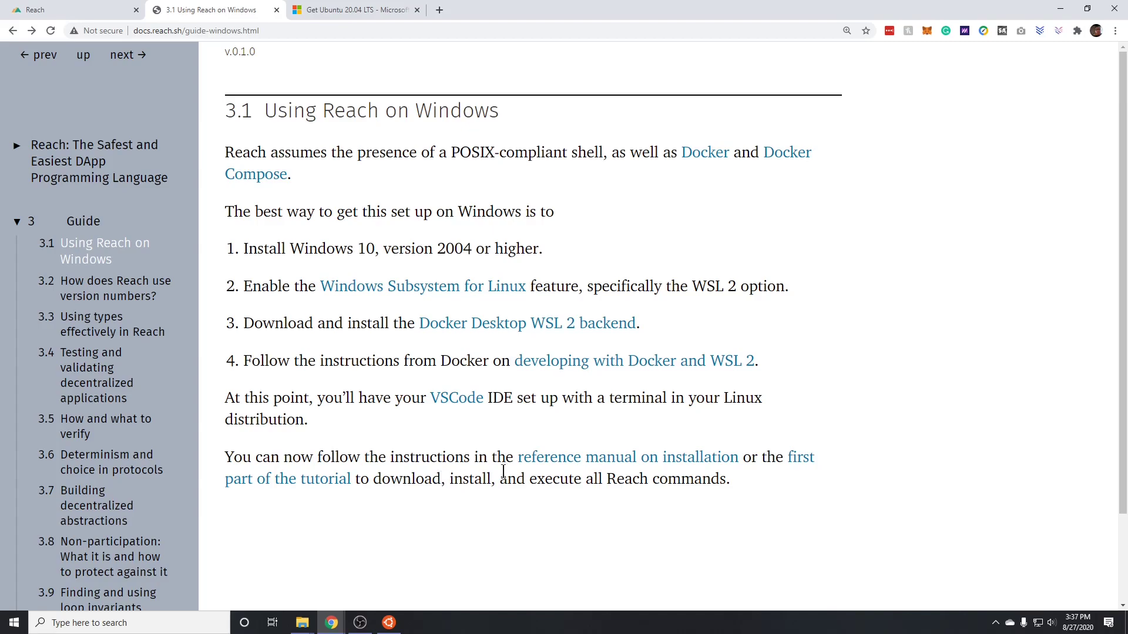
# Open Reach tutorial 2.1 and check the Docker version (19.03.12) in the terminal.
pyautogui.click(803, 460)
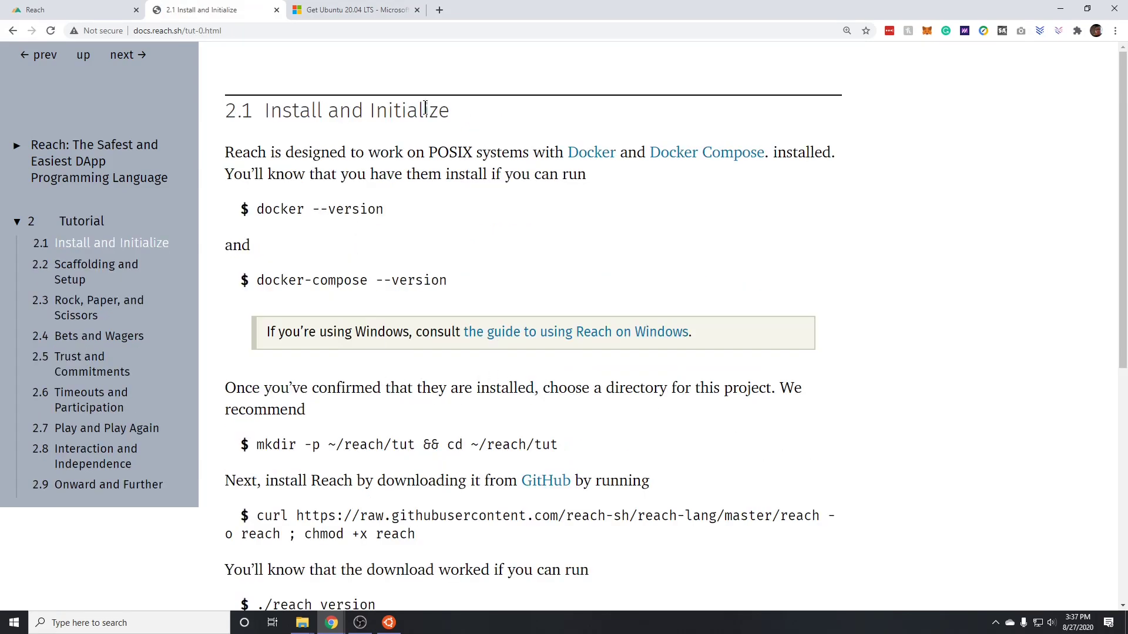
pyautogui.scroll(-1, 577, 307)
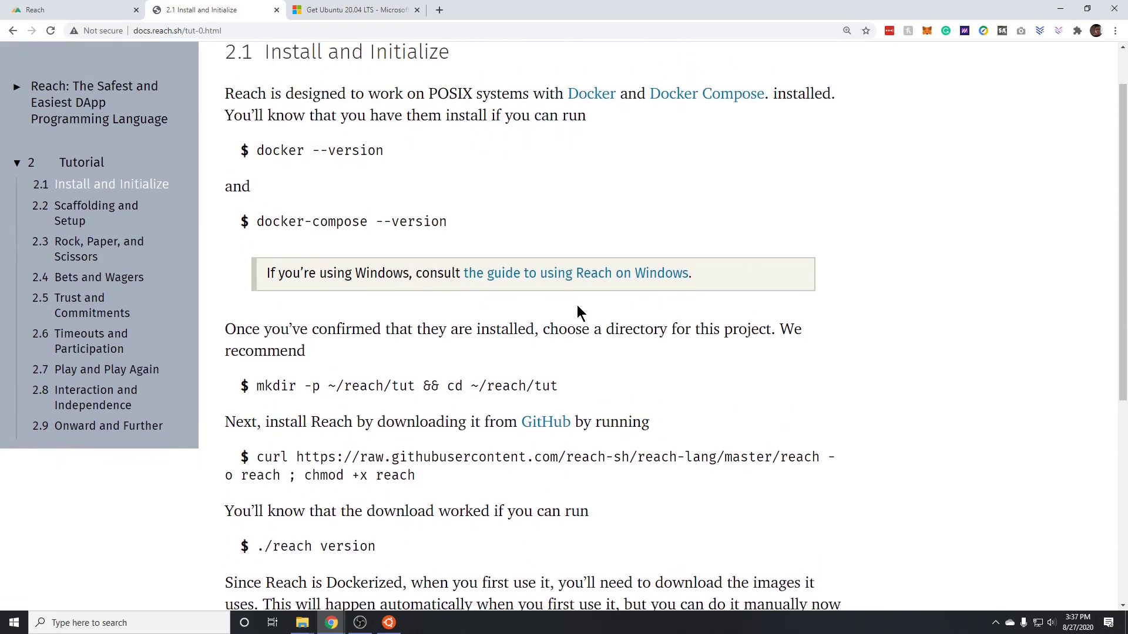
pyautogui.click(389, 622)
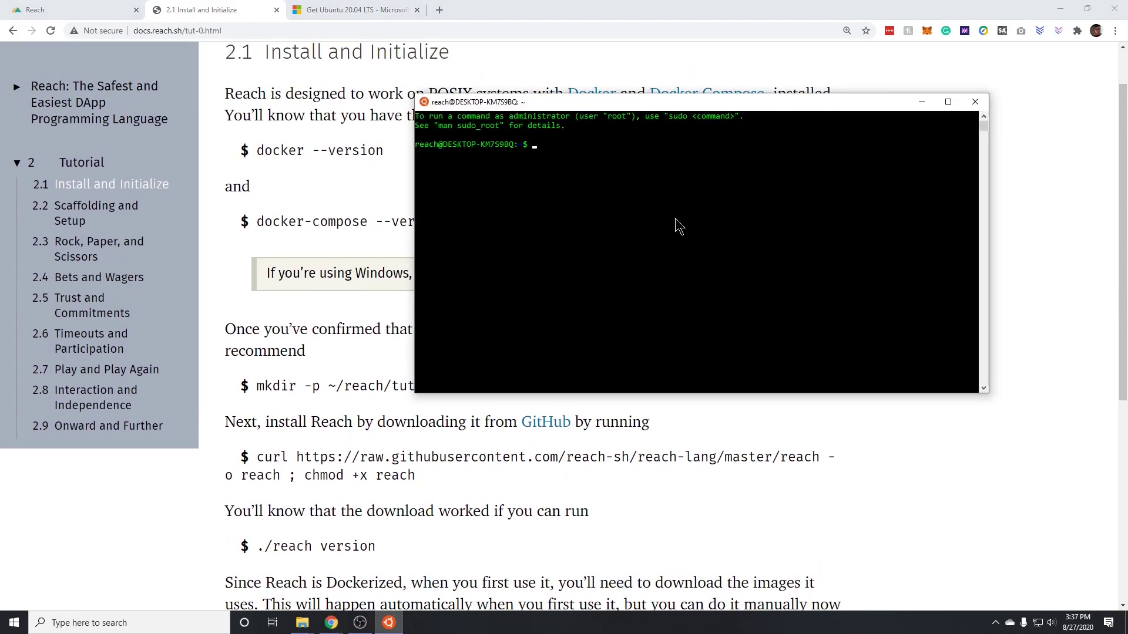
pyautogui.write('docker --version')
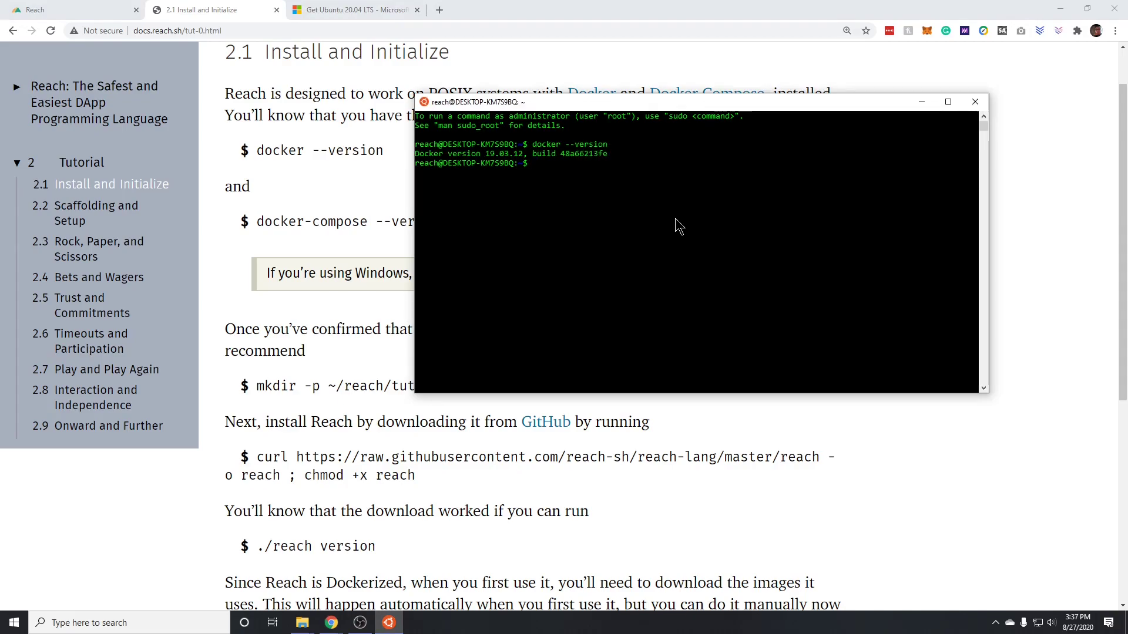
# Create and enter an empty 'developer' folder using mkdir, cd and ls.
pyautogui.write('mkdir developer')
pyautogui.press('Return')
pyautogui.write('cd dev')
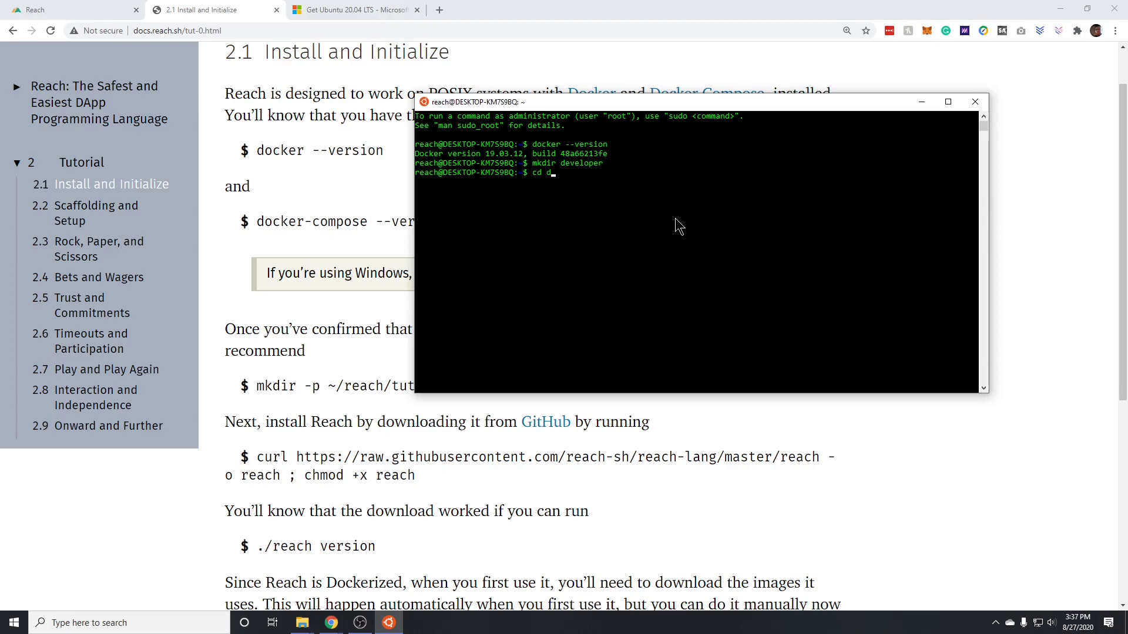
pyautogui.press('Tab')
pyautogui.press('Return')
pyautogui.write('ls')
pyautogui.press('Return')
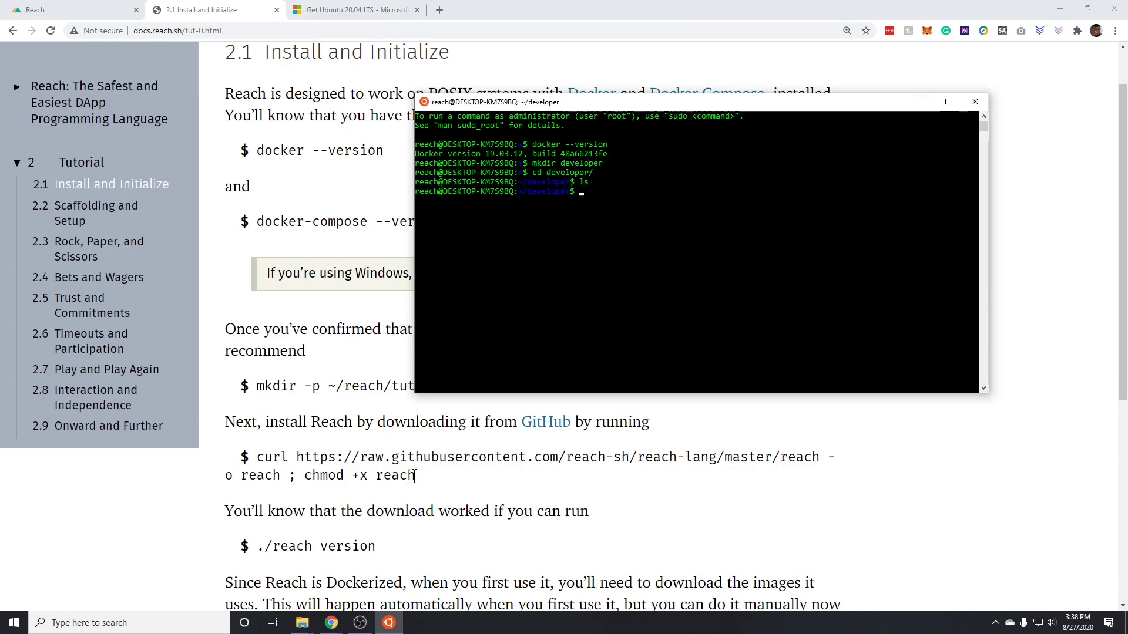
pyautogui.moveTo(415, 475); pyautogui.dragTo(258, 457)
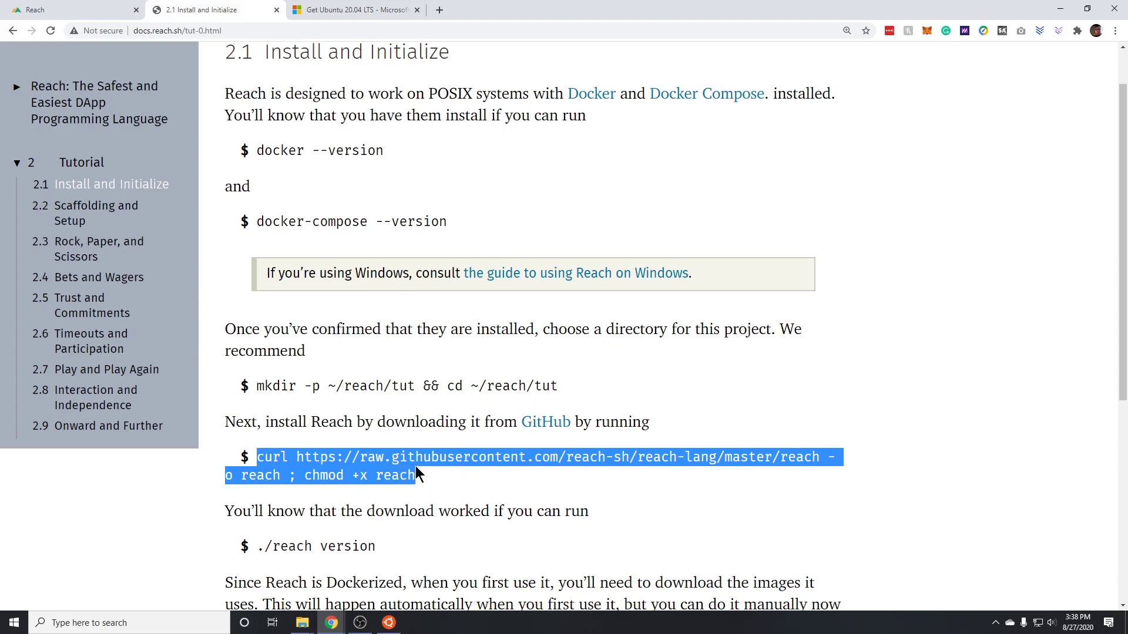
# Open and close the Ubuntu console's Properties window.
pyautogui.click(389, 625)
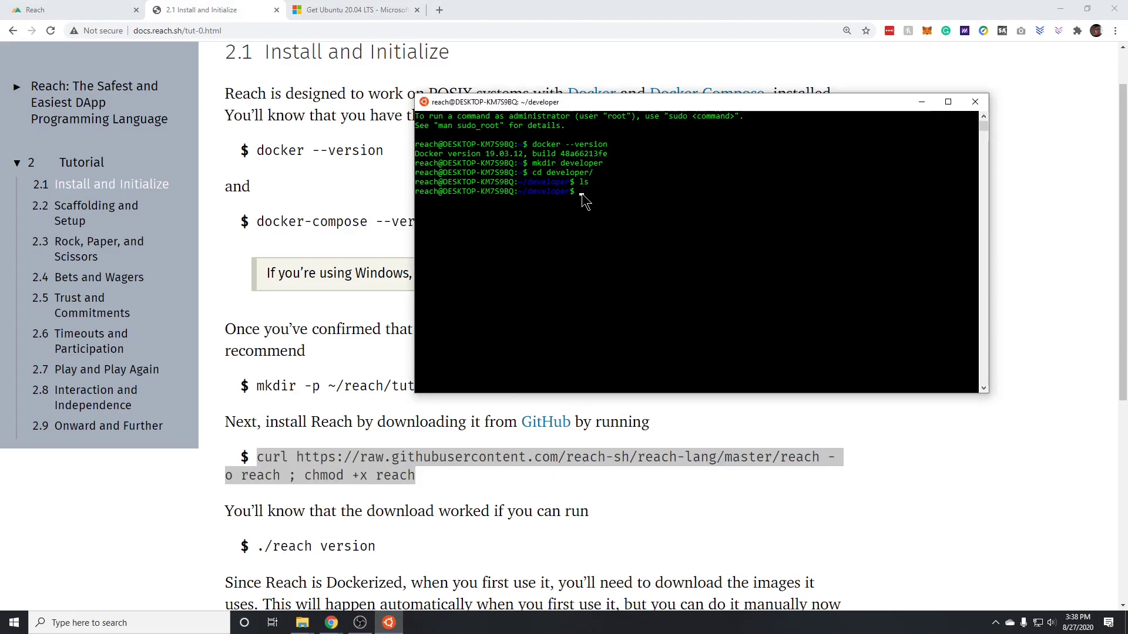
pyautogui.rightClick(492, 106)
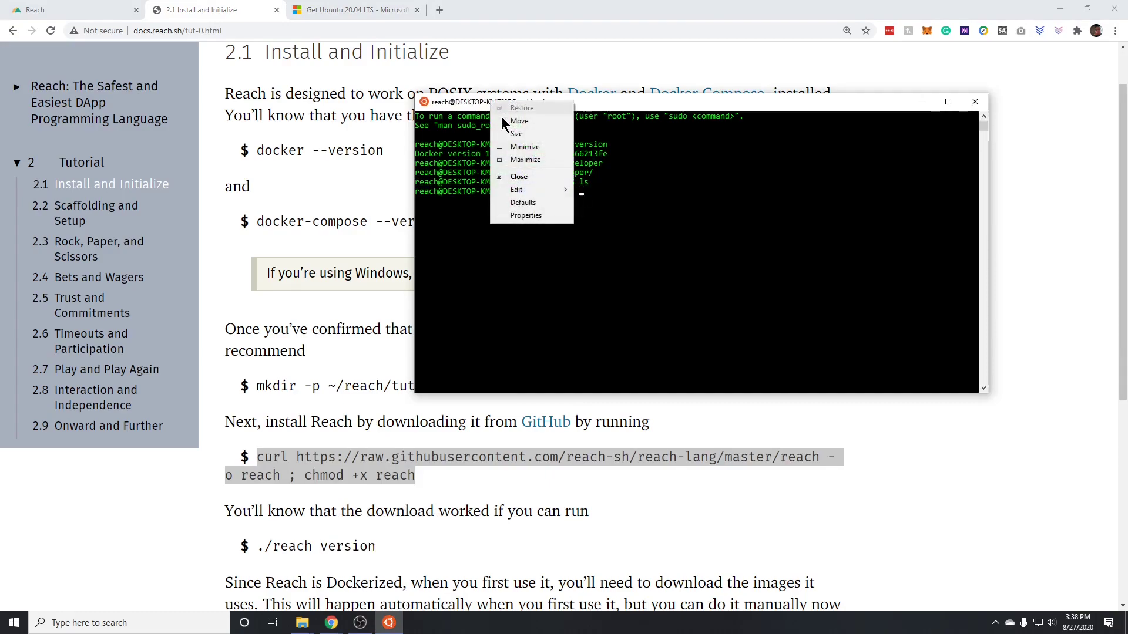
pyautogui.click(552, 223)
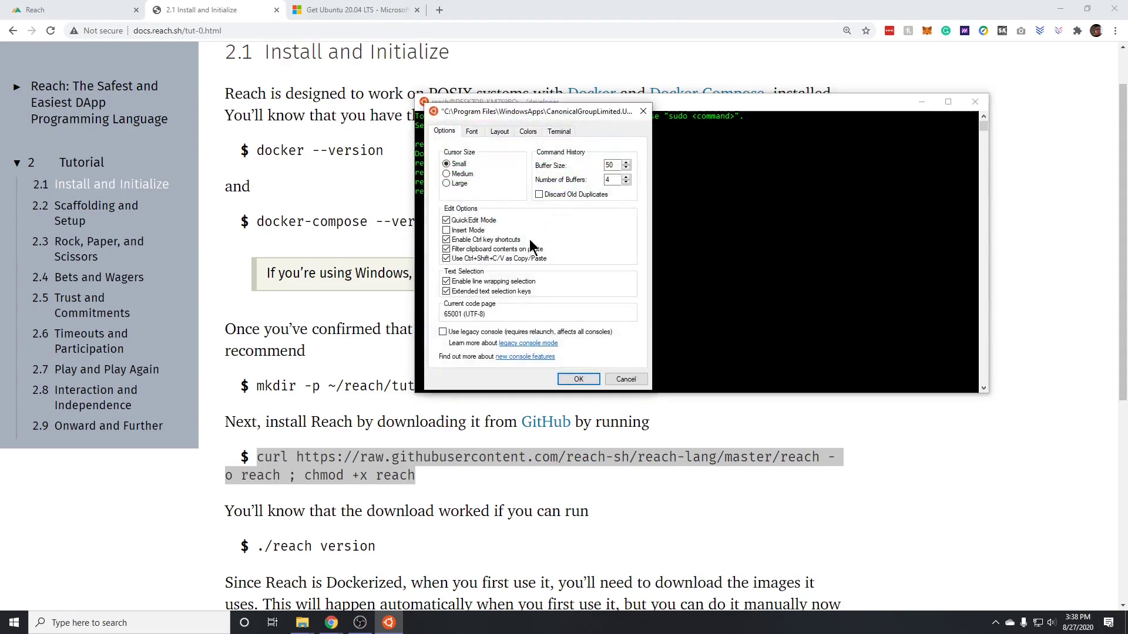
pyautogui.click(622, 379)
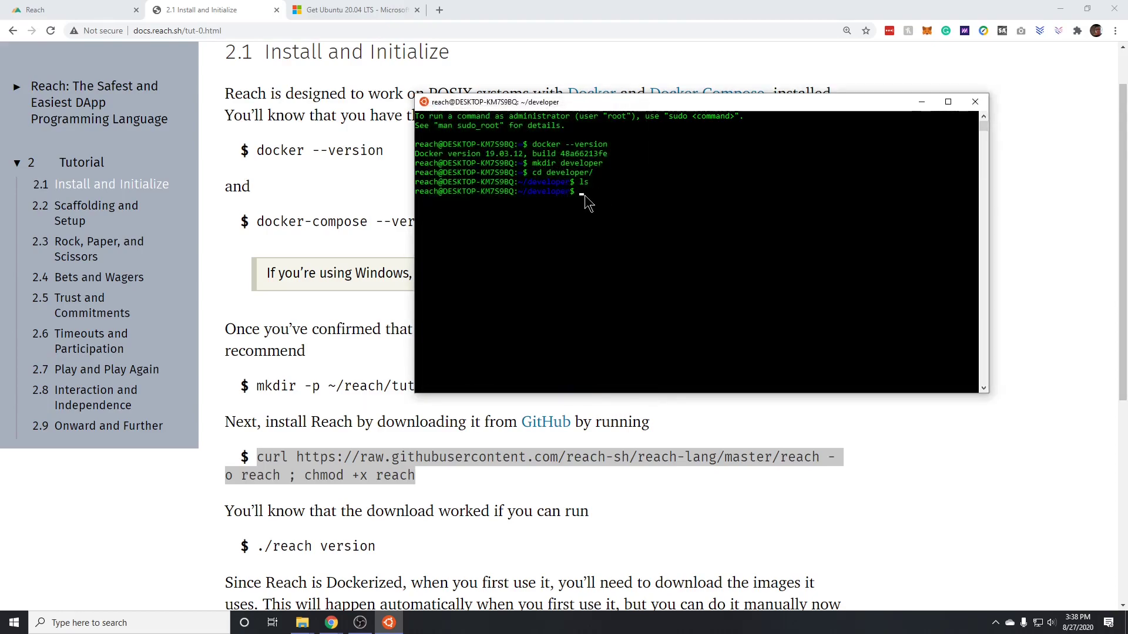
pyautogui.click(586, 194)
# Copy the tutorial's curl command into the terminal and run it to download the reach script.
pyautogui.click(538, 460)
pyautogui.tripleClick(538, 460)
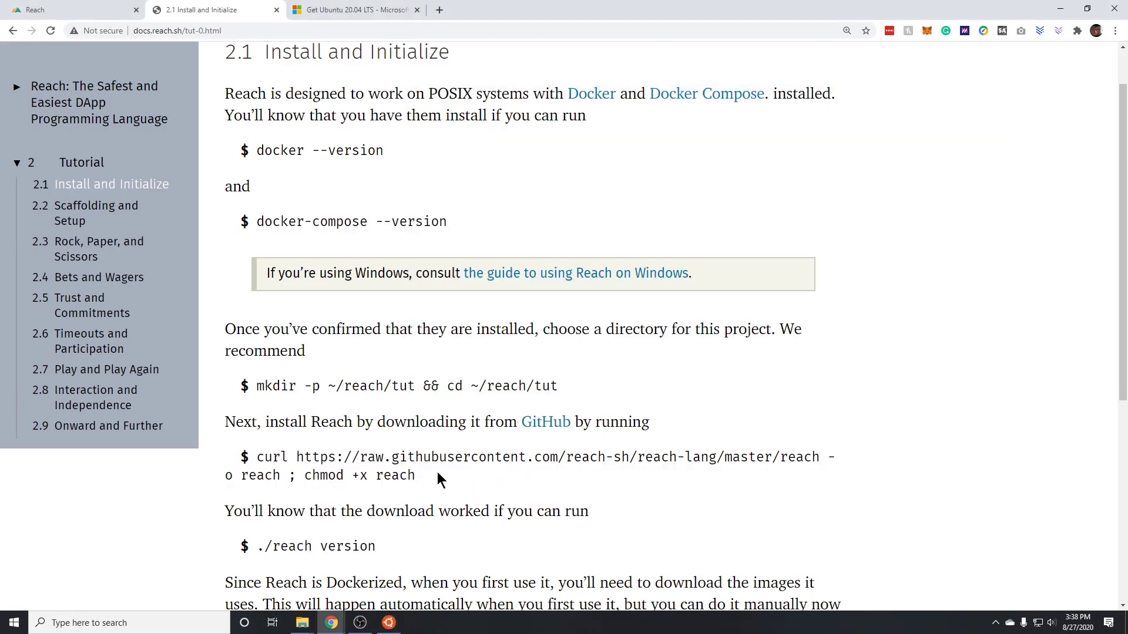
pyautogui.moveTo(438, 476)
pyautogui.mouseDown()
pyautogui.moveTo(360, 457)
pyautogui.moveTo(254, 457)
pyautogui.moveTo(435, 510)
pyautogui.moveTo(417, 479)
pyautogui.mouseUp()
pyautogui.hotkey('ctrl', 'c')
pyautogui.click(255, 457)
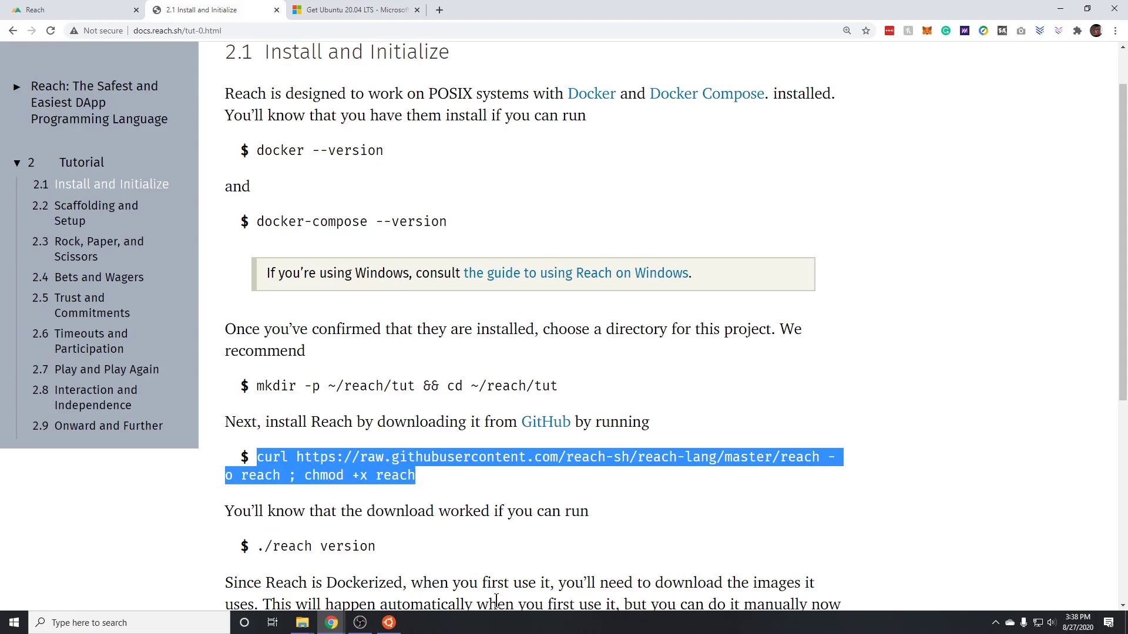
pyautogui.click(388, 622)
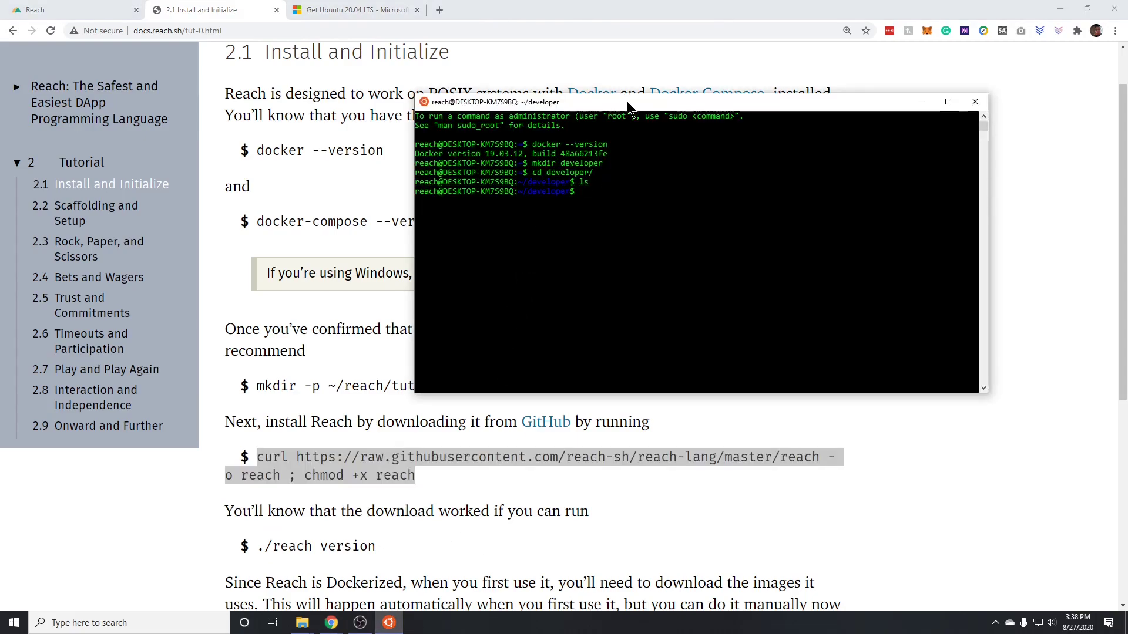
pyautogui.hotkey('ctrl', 'shift', 'v')
pyautogui.press('Return')
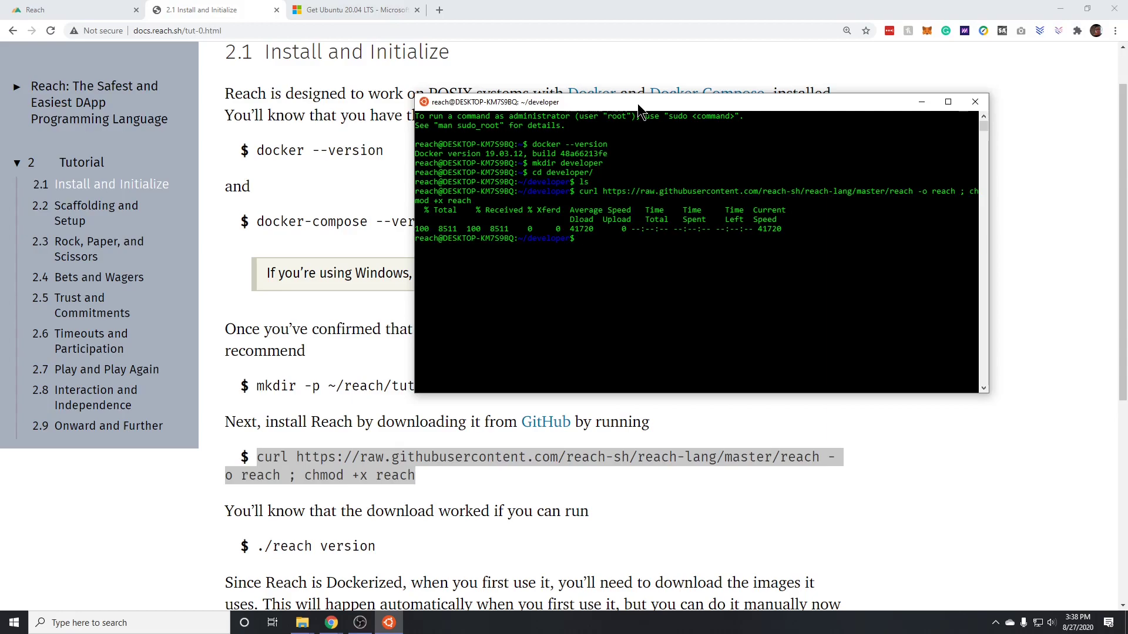
# Run ./reach version in the Ubuntu terminal to confirm reach v0.1.1.
pyautogui.click(606, 240)
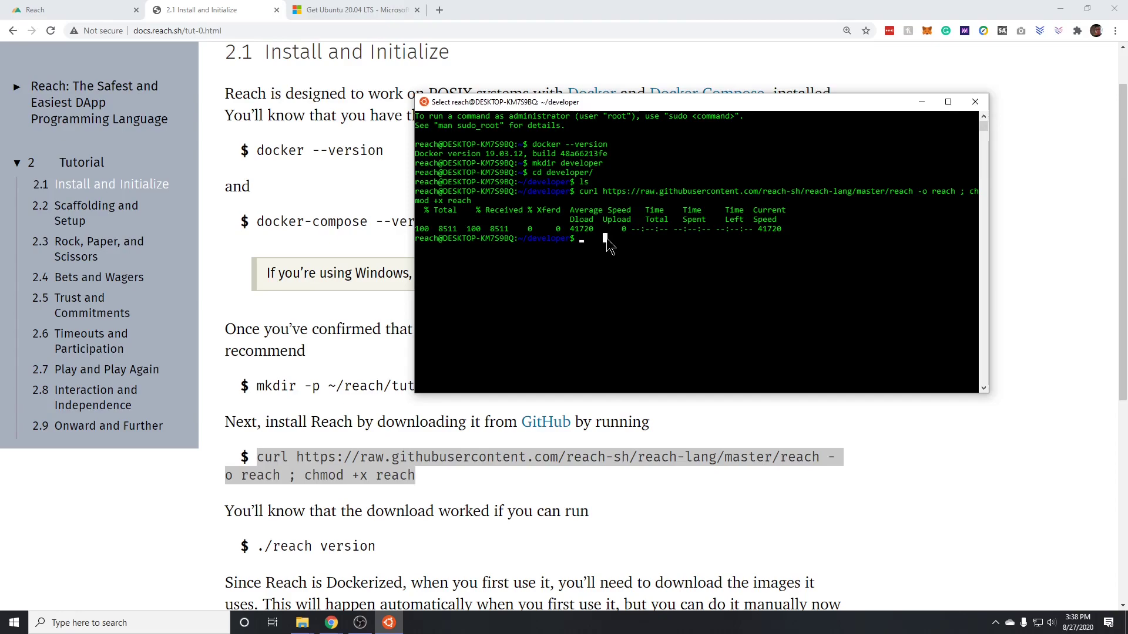
pyautogui.press('Escape')
pyautogui.write('./reach version')
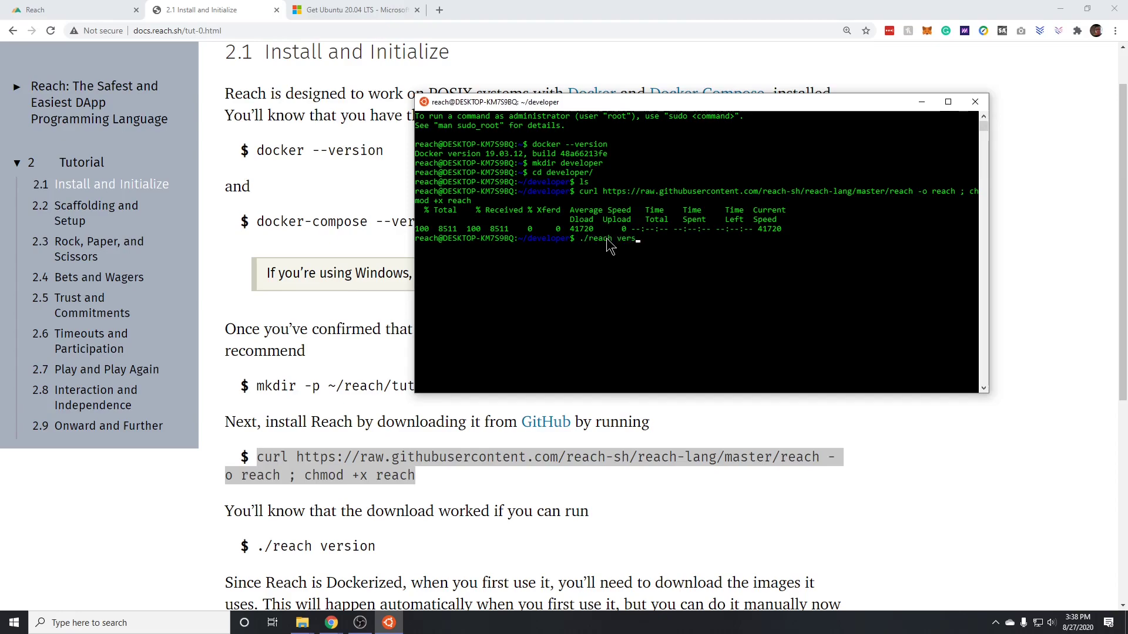
pyautogui.press('Return')
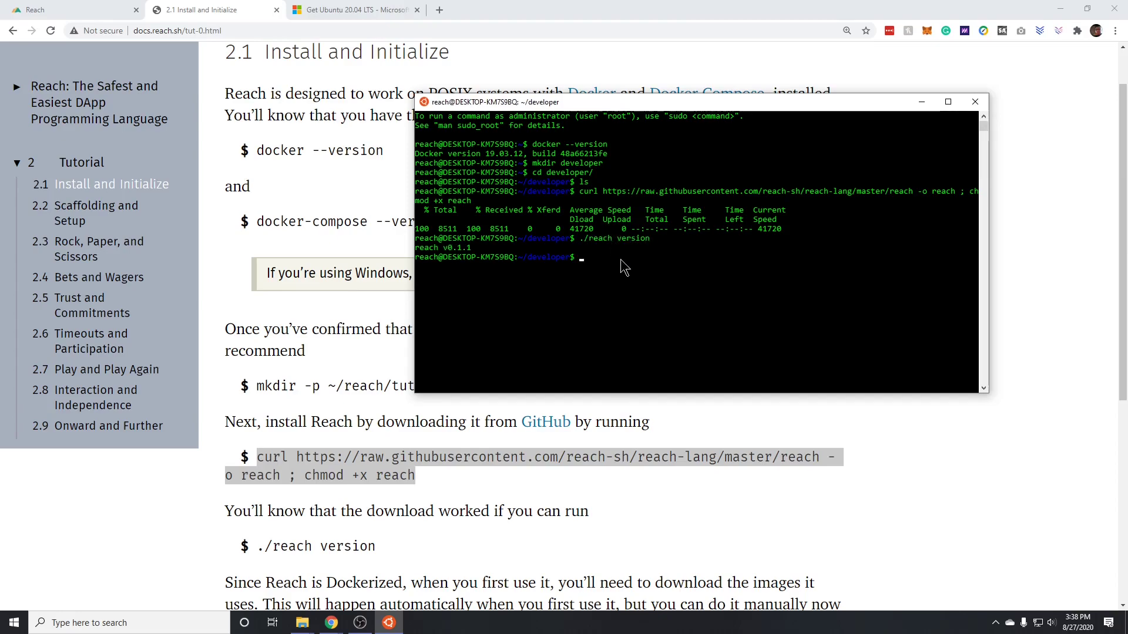
pyautogui.scroll(-4, 566, 474)
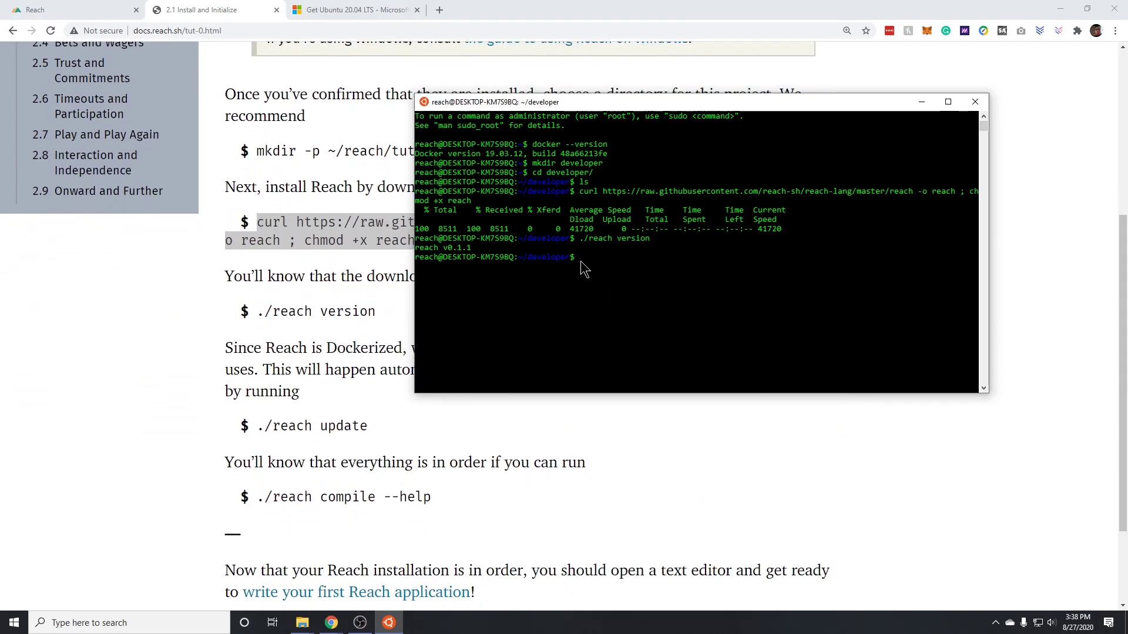
# Pull the reach, stdlib and ethereum-devnet images with ./reach update, then show ./reach compile --help.
pyautogui.write('./reach update')
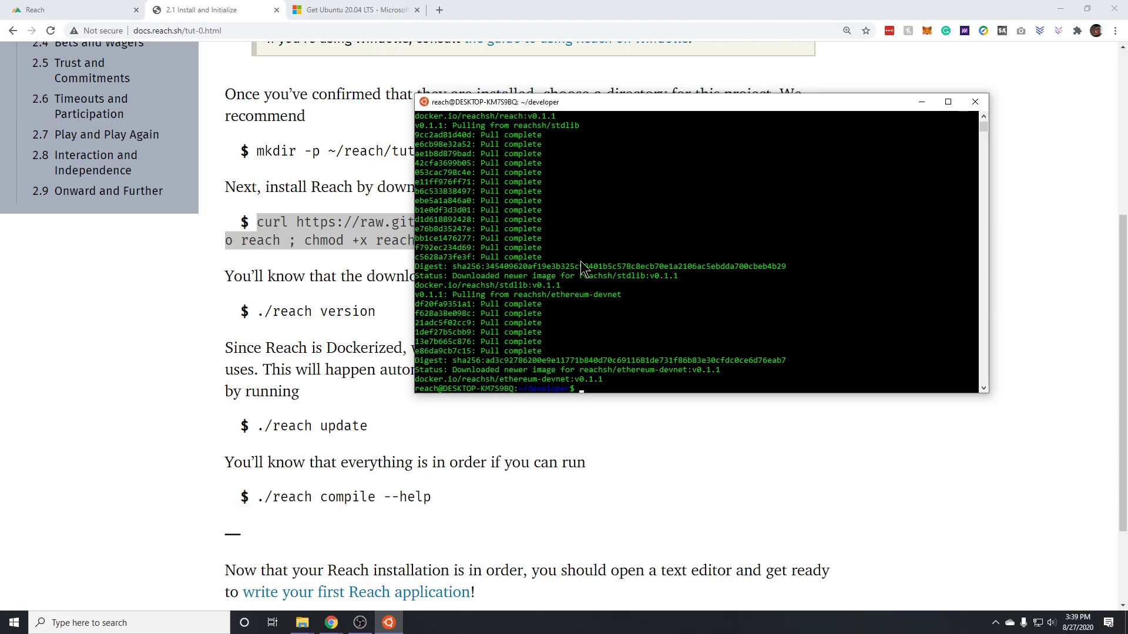
pyautogui.write('/reach compile --help')
pyautogui.press('Return')
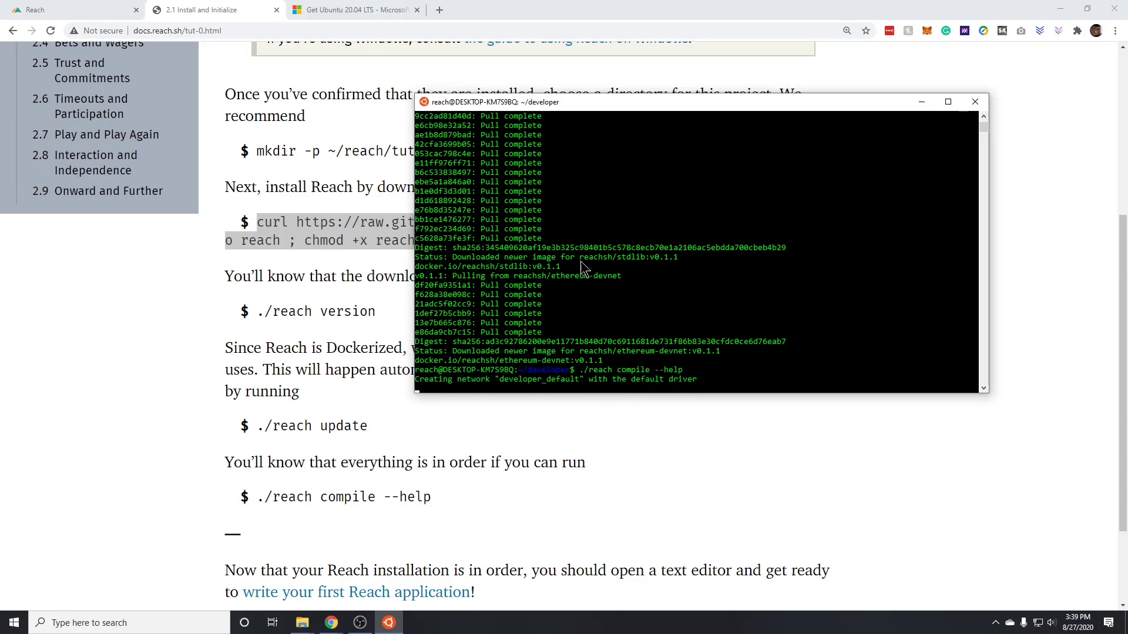